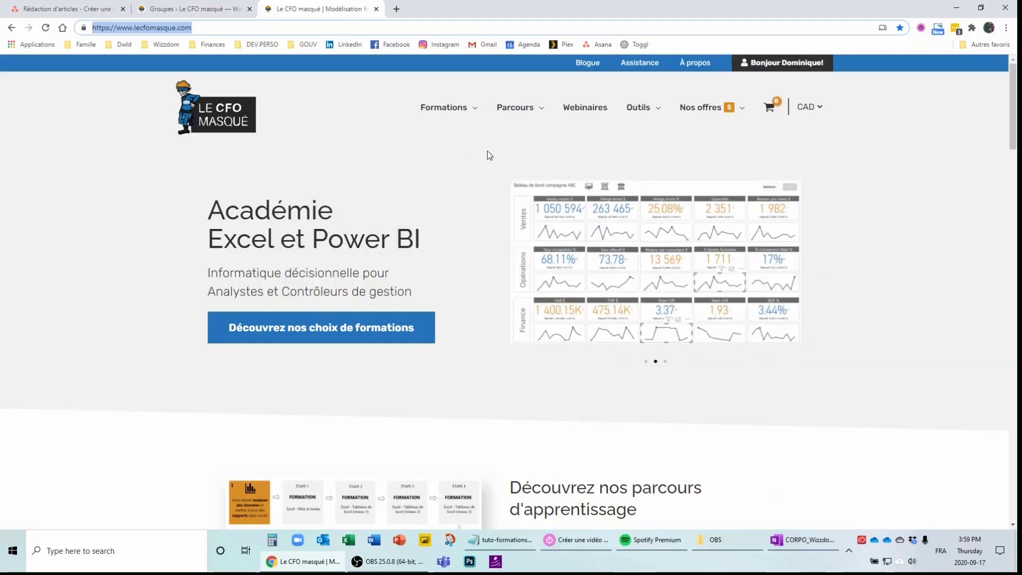
Open the Programme de crédits offer and add the 4,000-credit package to the cart.
mouse_move(706, 109)
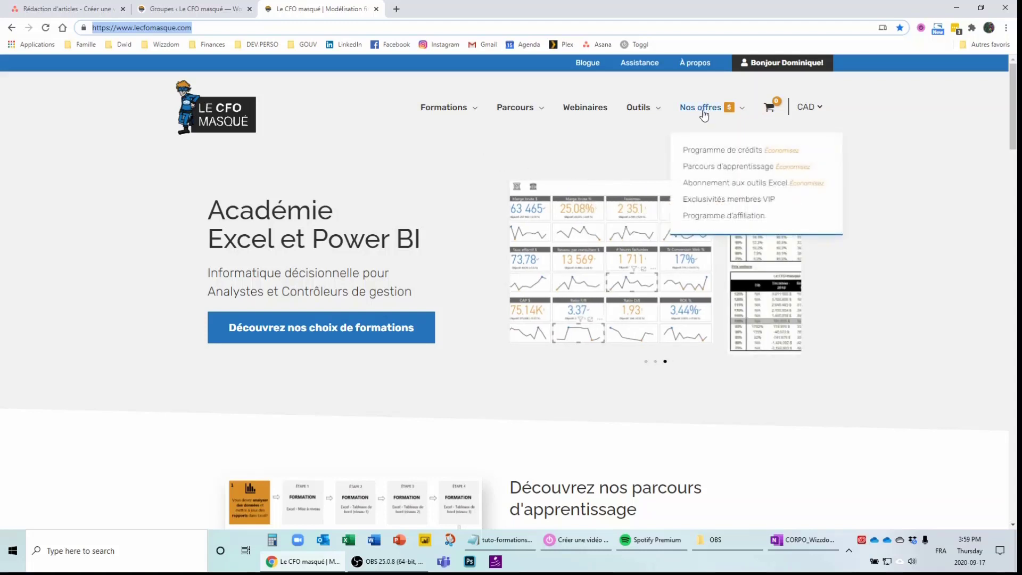
click(724, 151)
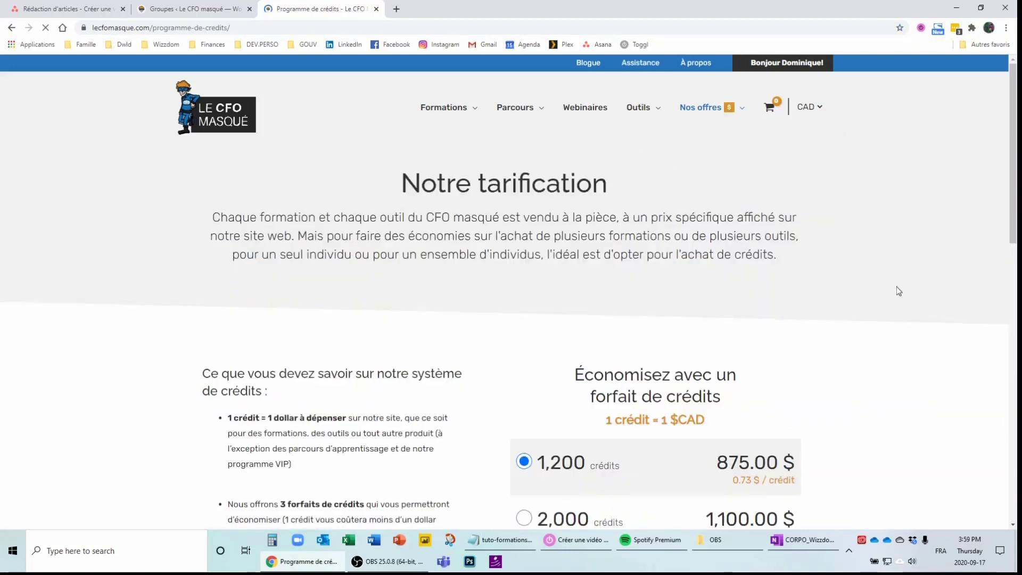
scroll(806, 358, down, 2)
scroll(806, 358, down, 2)
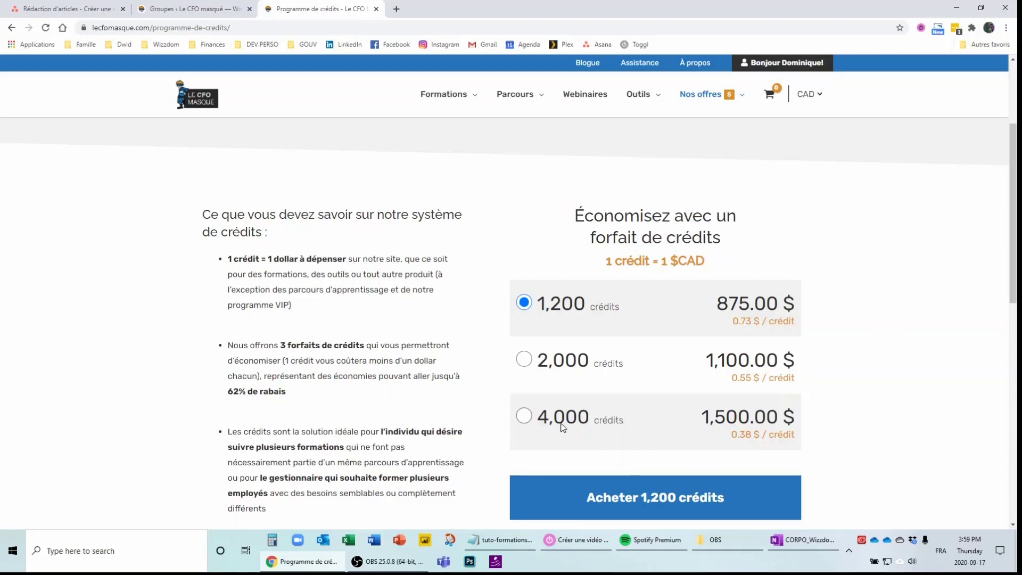
click(523, 416)
scroll(576, 418, down, 2)
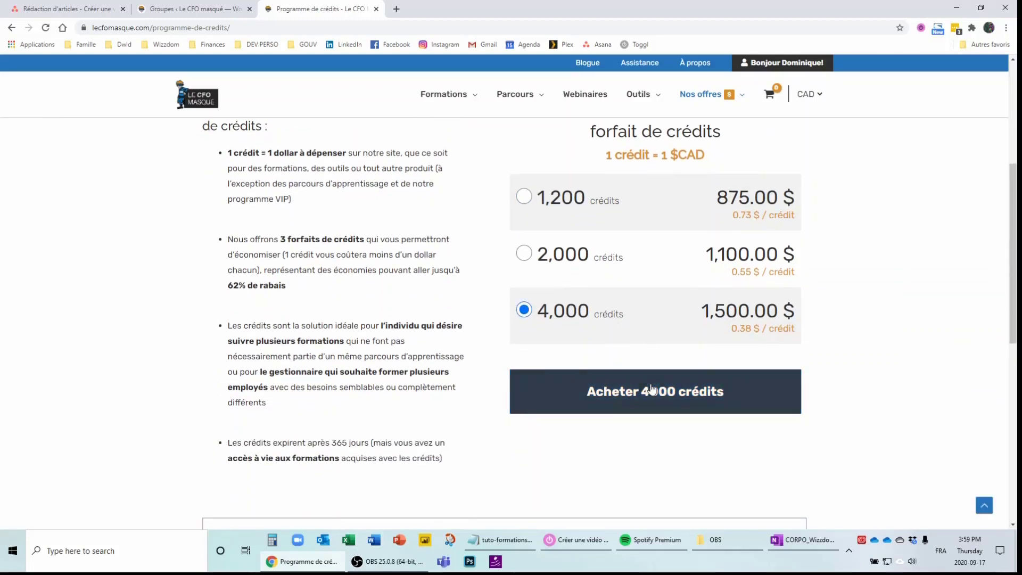
click(659, 391)
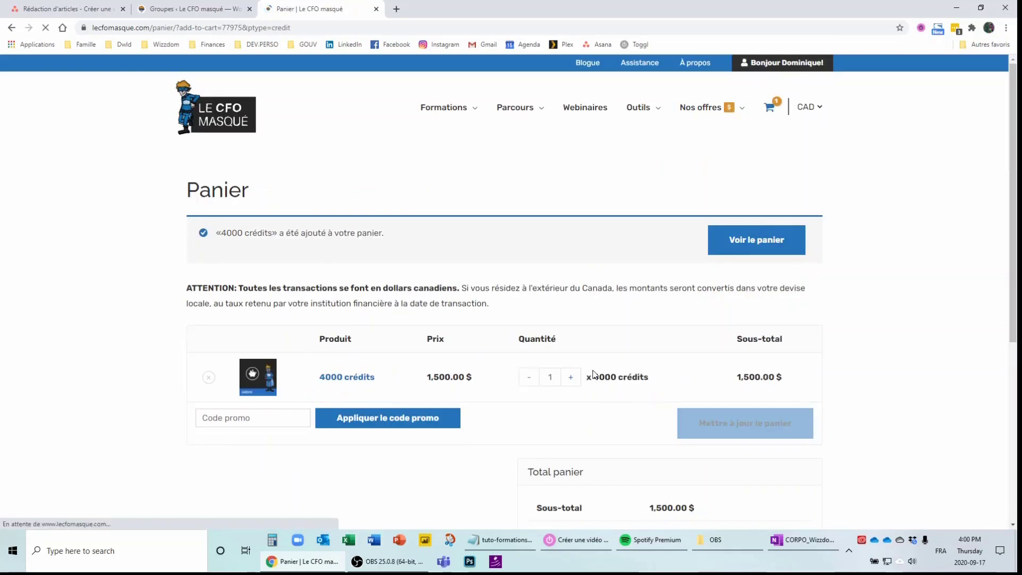
Update the cart to a quantity of 5 for the 4000 crédits package and apply the promo code.
text(5)
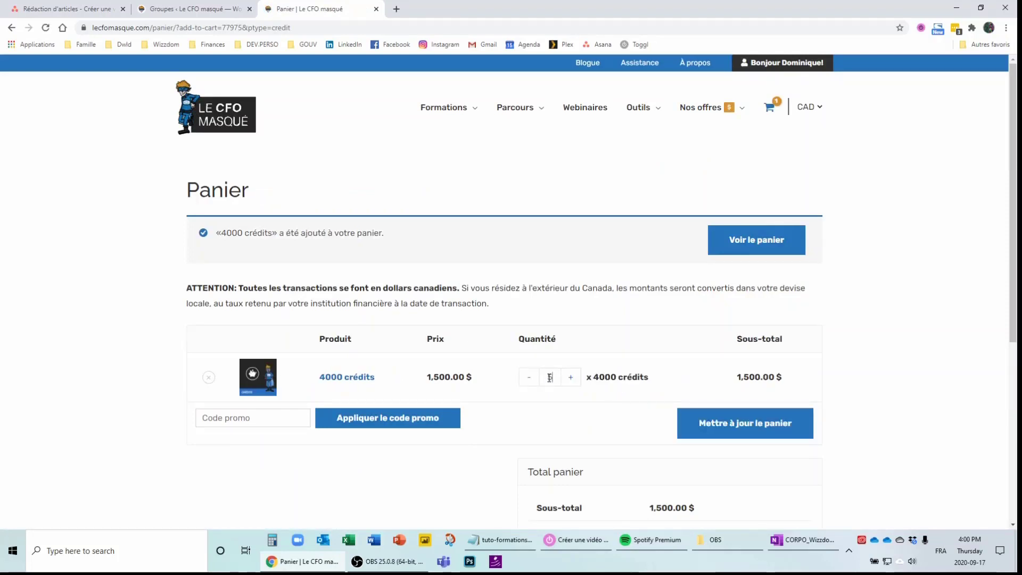
click(725, 424)
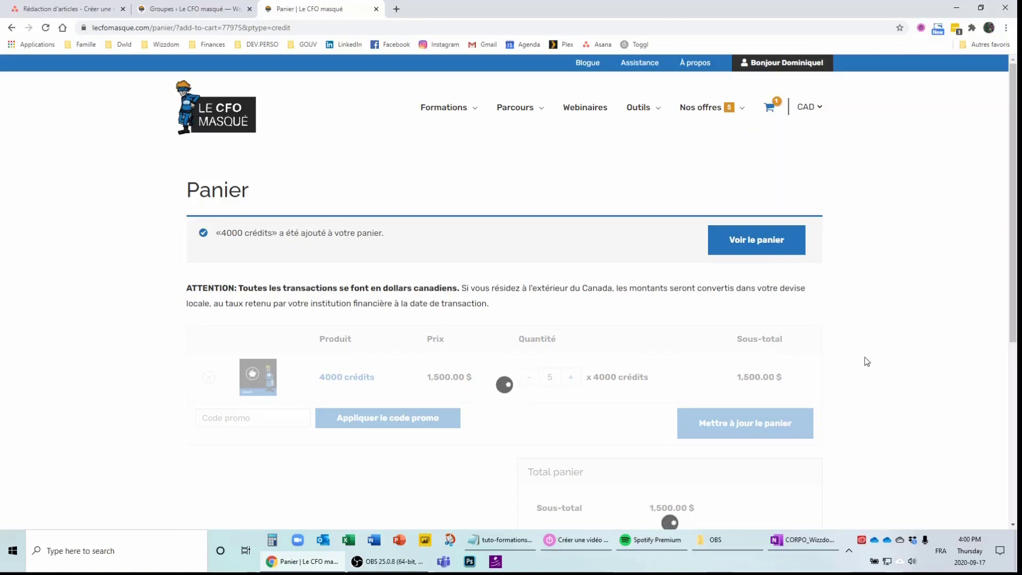
scroll(865, 360, down, 1)
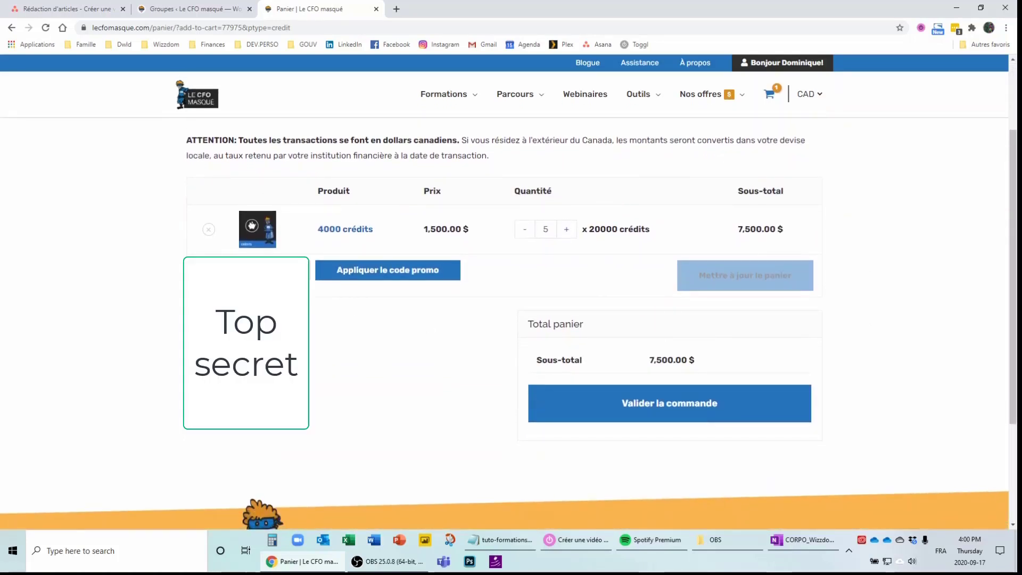
click(326, 270)
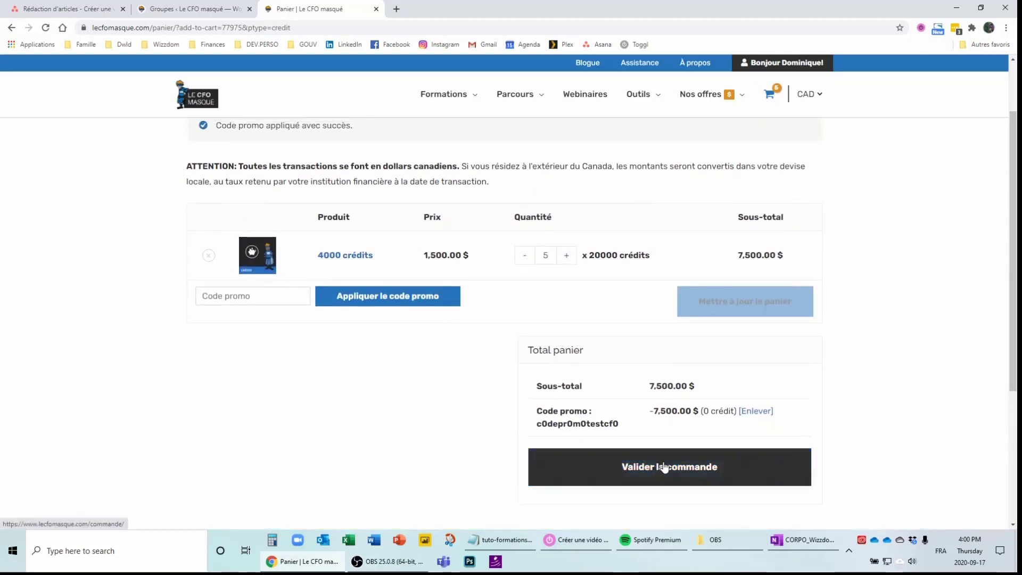
Check out the credit order with the prefilled billing details, accept the conditions générales and place the order.
click(668, 468)
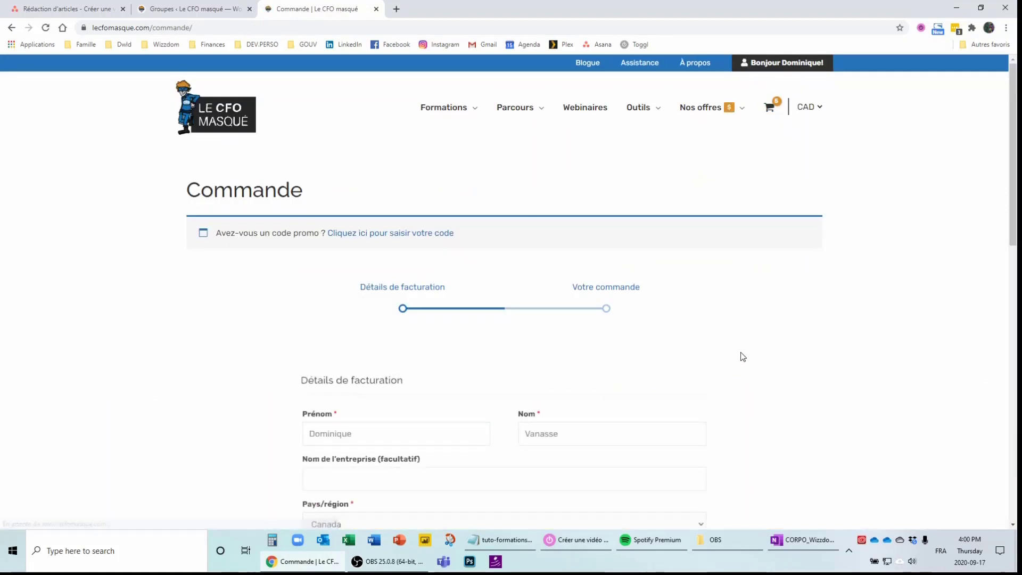
scroll(737, 362, down, 5)
scroll(750, 392, down, 6)
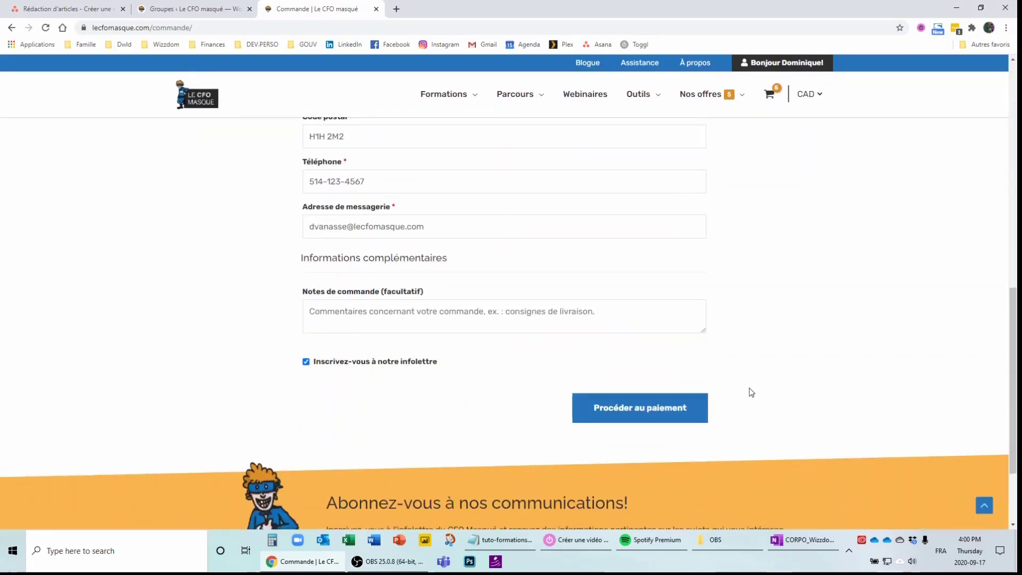
click(644, 416)
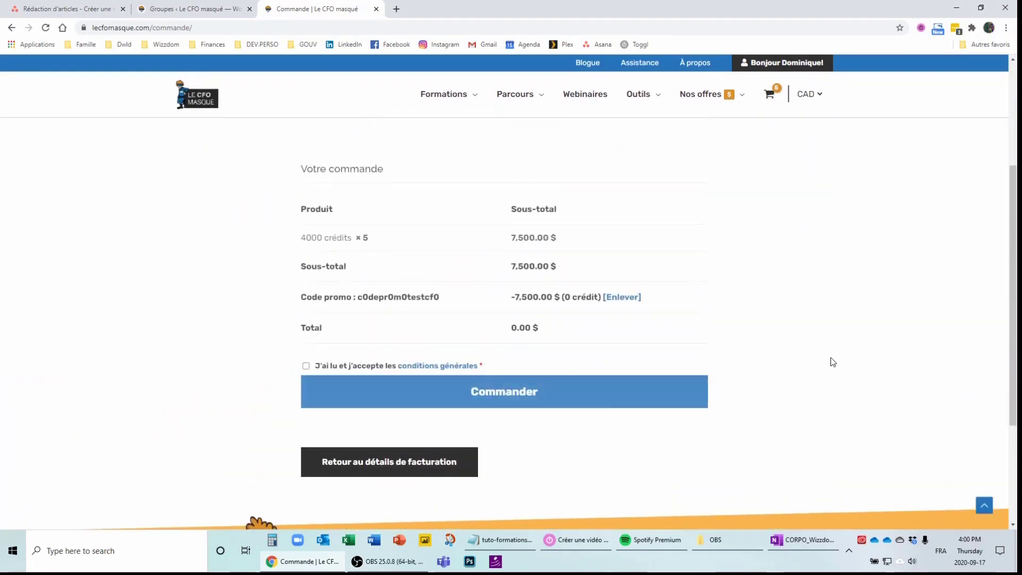
click(306, 365)
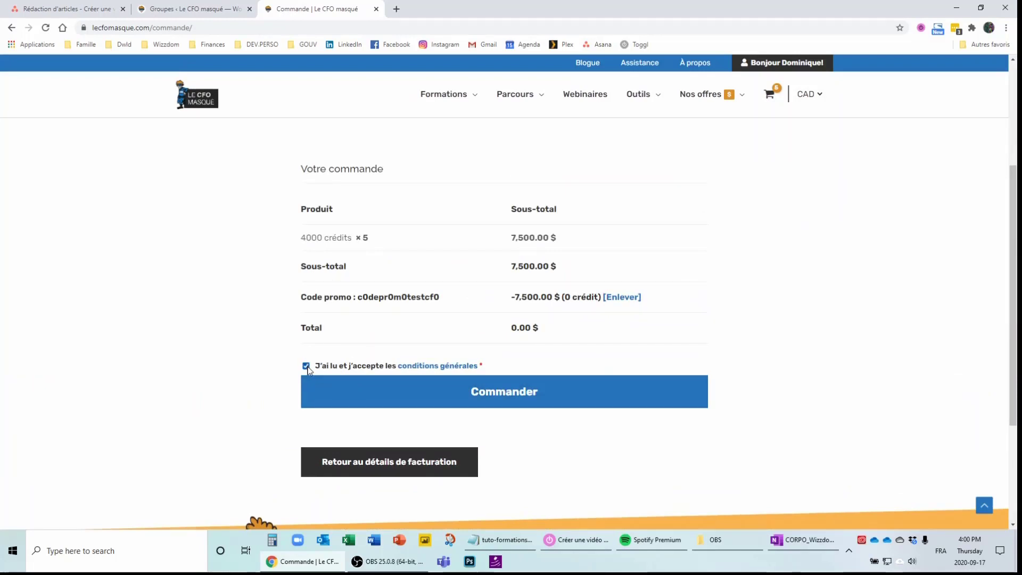
click(497, 393)
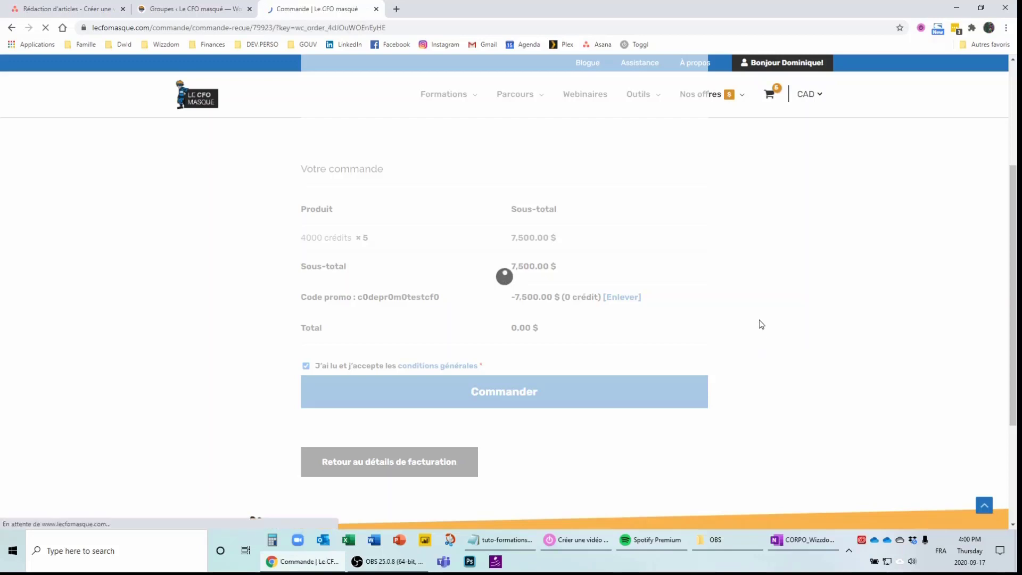
Open the purchase page of the Excel – Tableaux de bord (niveau 2) course from the Excel dashboard trainings.
mouse_move(460, 113)
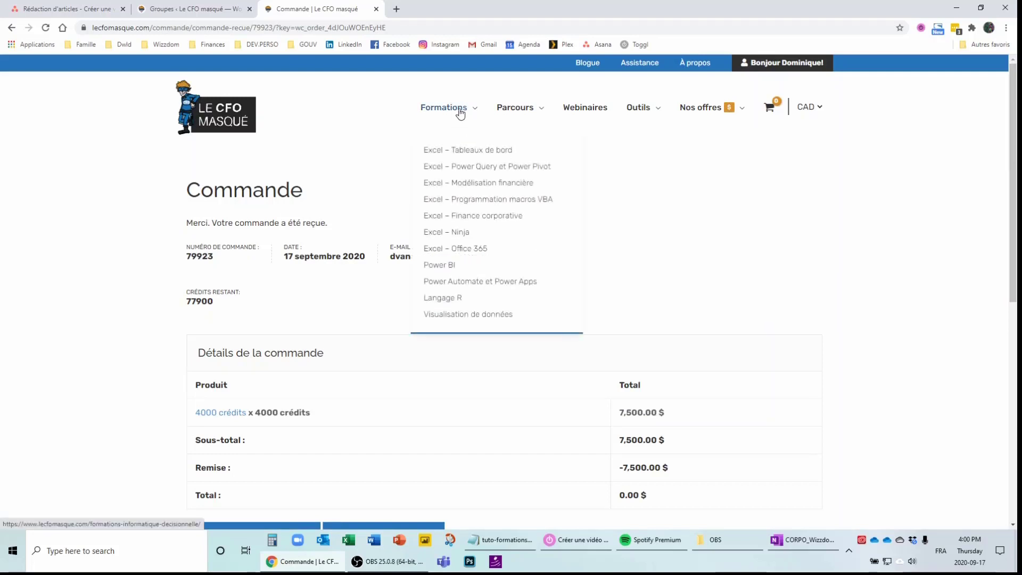
click(466, 151)
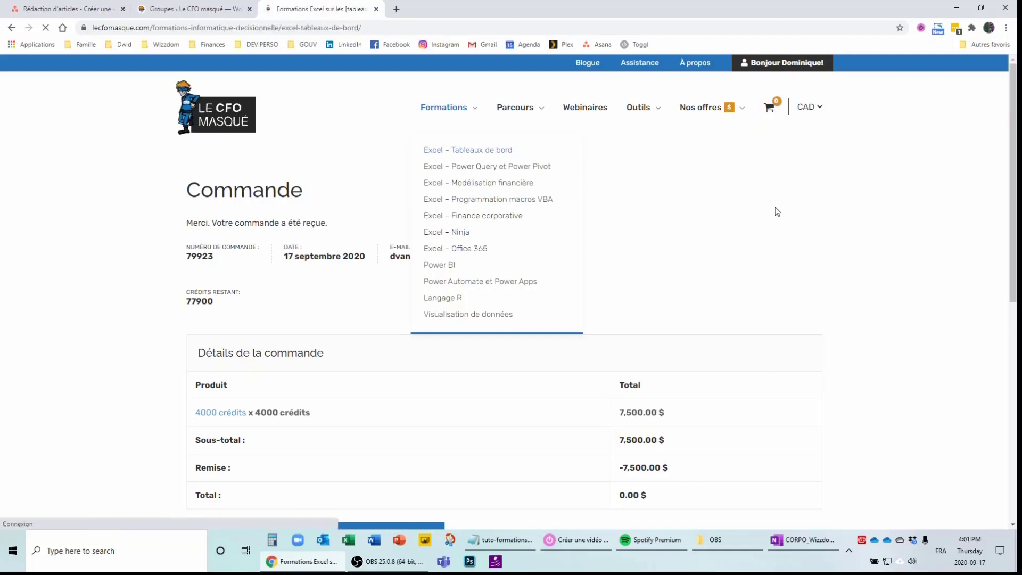
scroll(772, 231, down, 4)
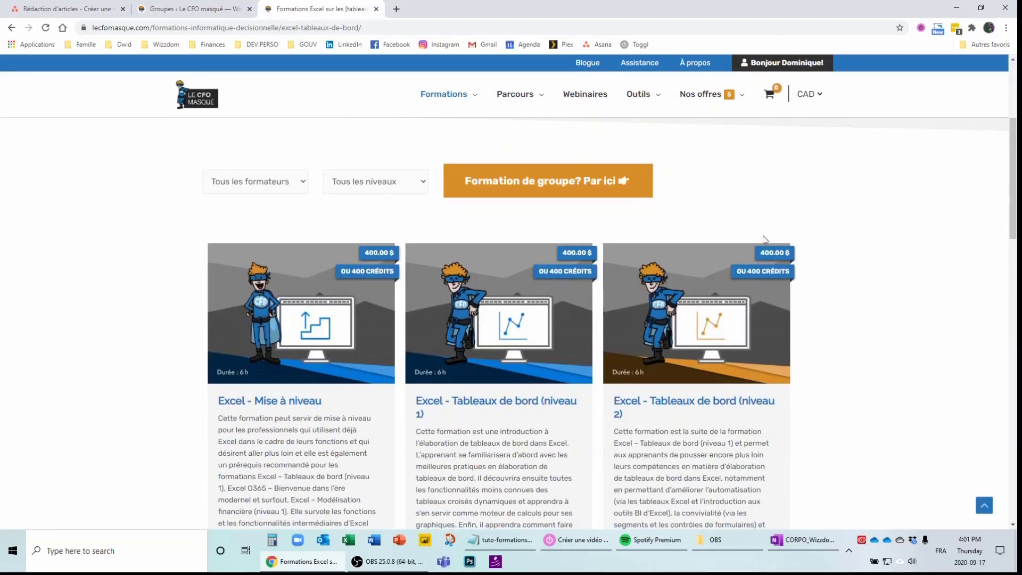
click(665, 403)
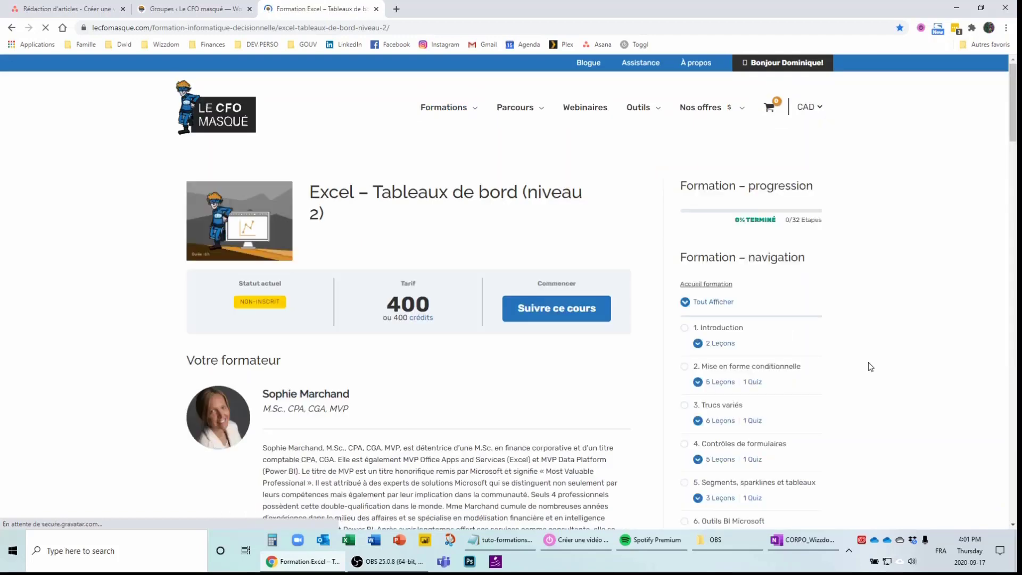
click(559, 315)
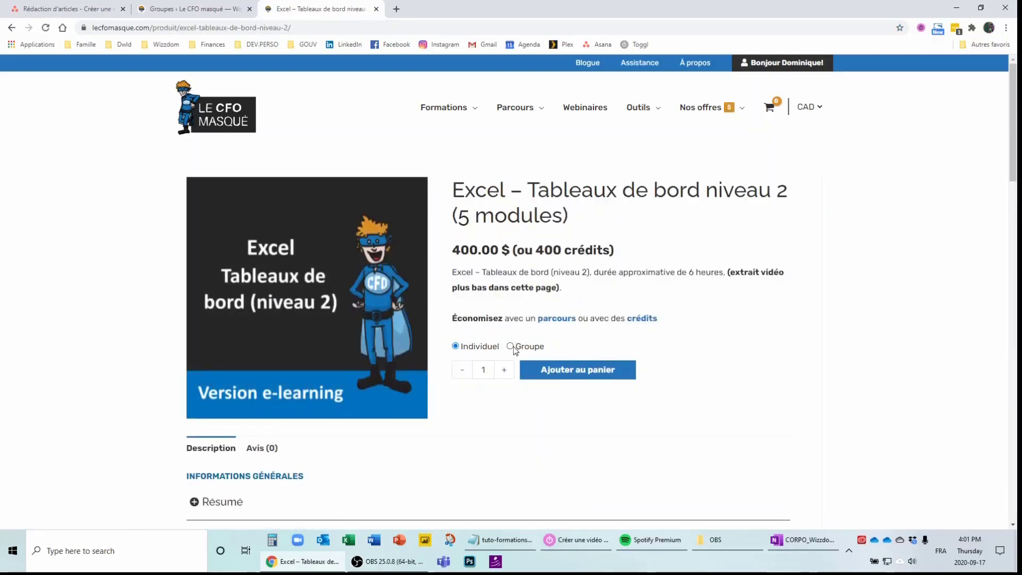
Add 10 group seats of the course to the cart, completing the group name's prefix with "Excel - TDB niveau 2".
click(511, 346)
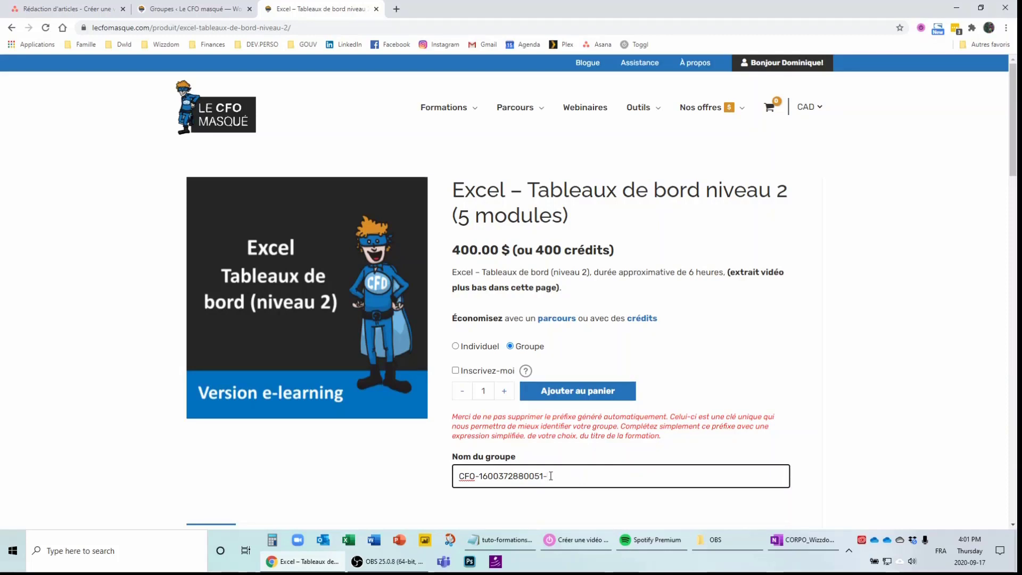
text(Excel - T)
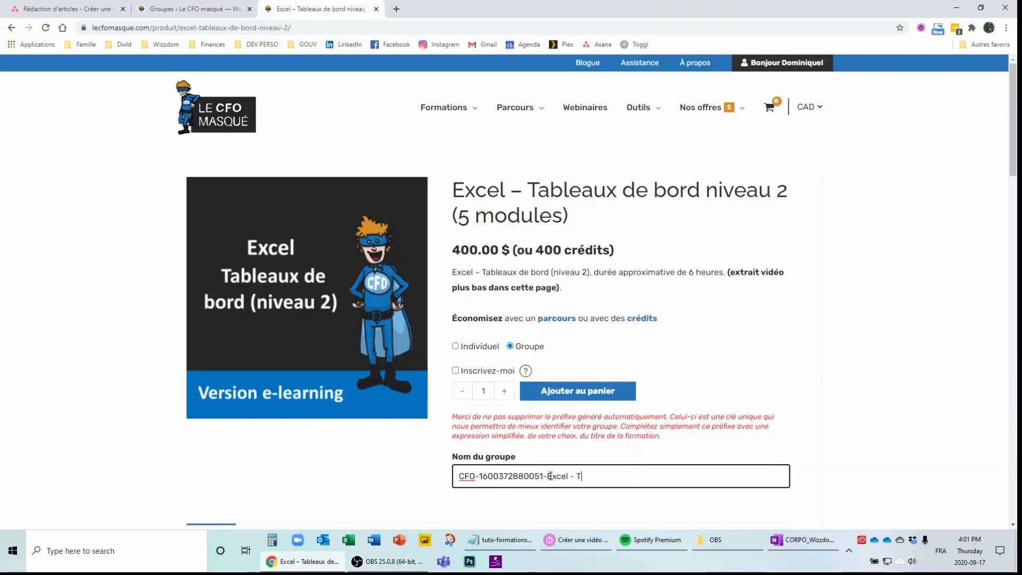
text(DB niveau 2)
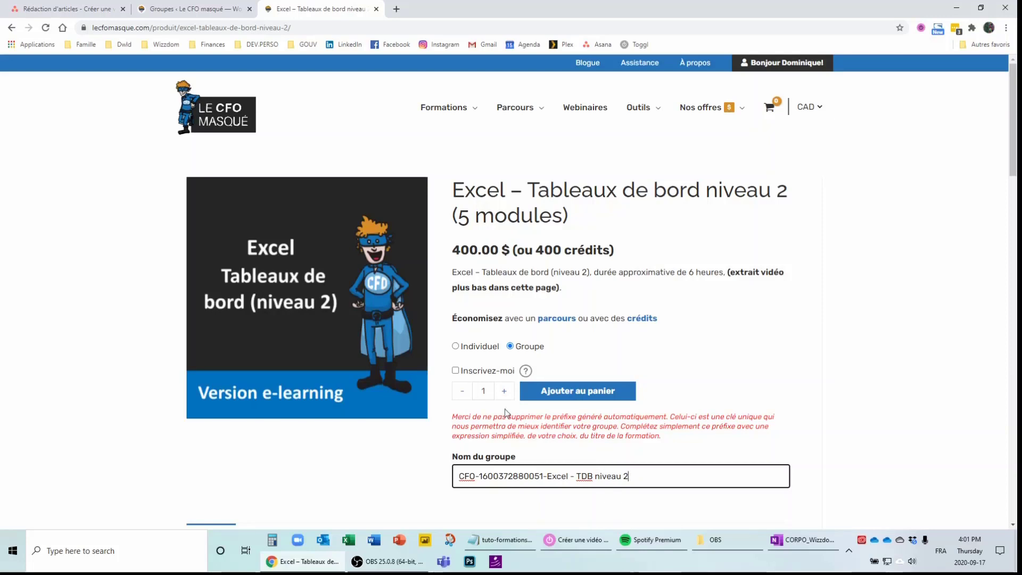
double_click(485, 390)
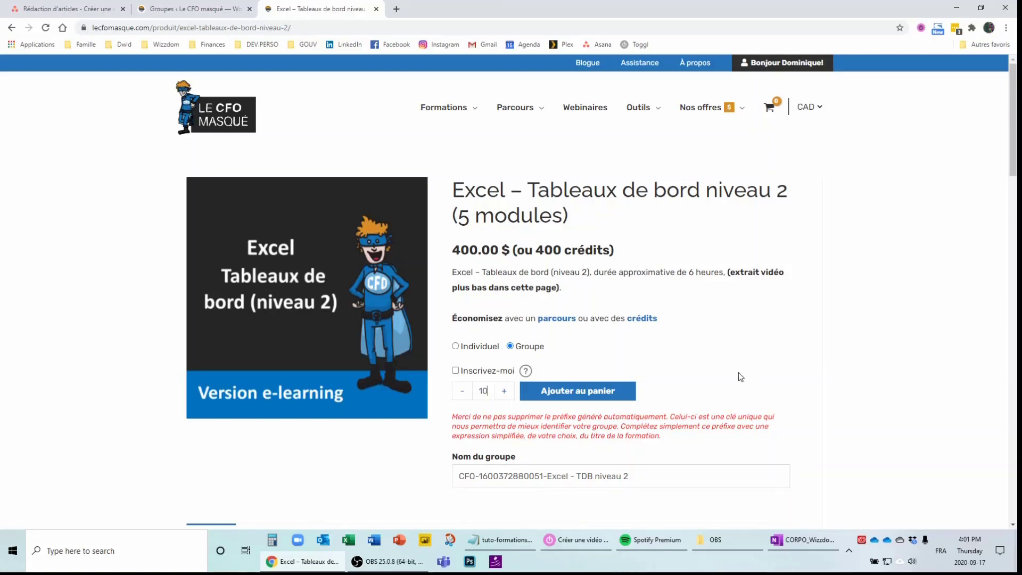
click(556, 394)
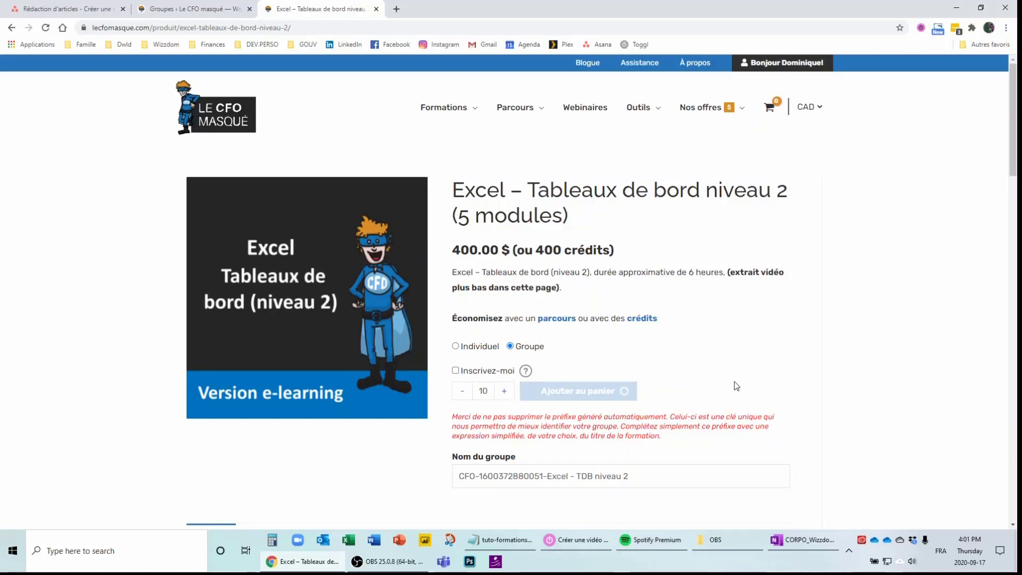
Return to the Excel dashboard trainings and open the purchase page of Excel – Tableaux de bord (niveau 3).
mouse_move(456, 108)
click(479, 150)
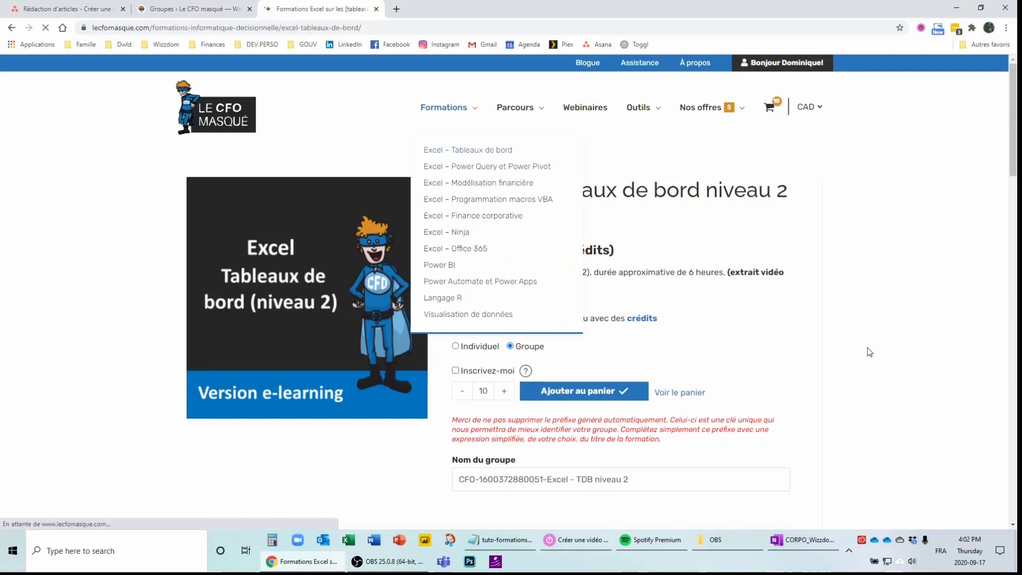
scroll(869, 351, down, 6)
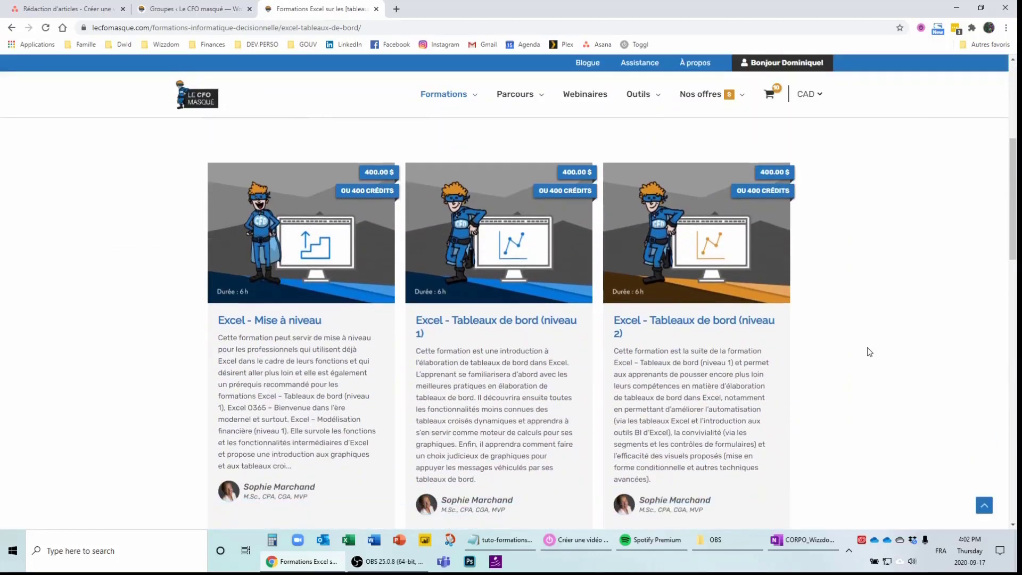
scroll(869, 351, down, 4)
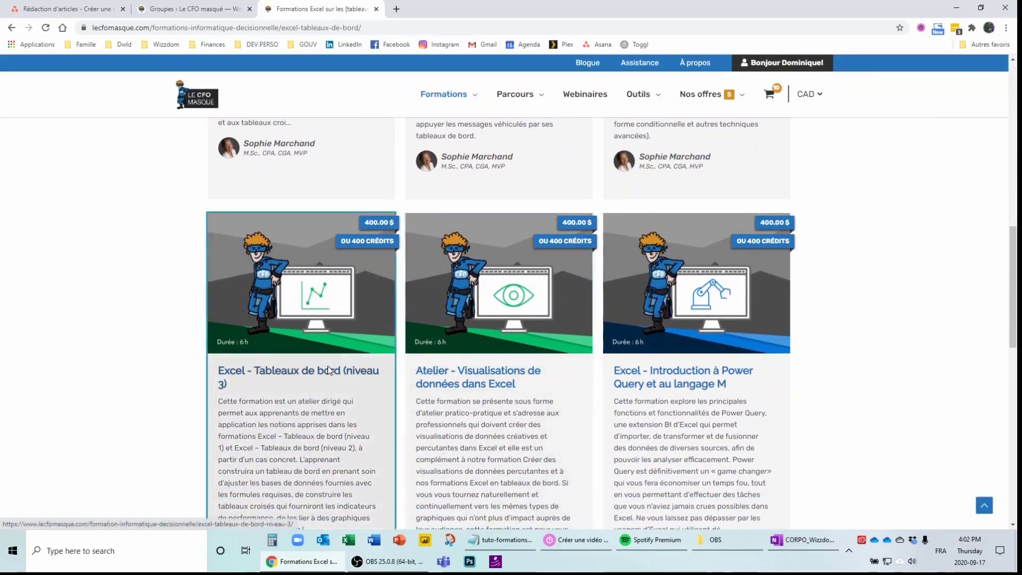
click(329, 371)
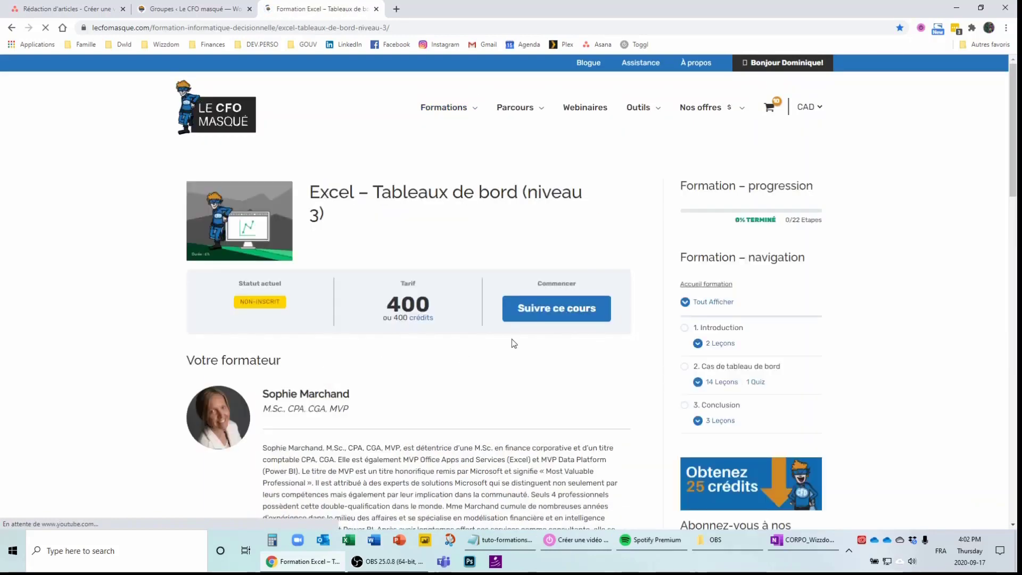
click(568, 312)
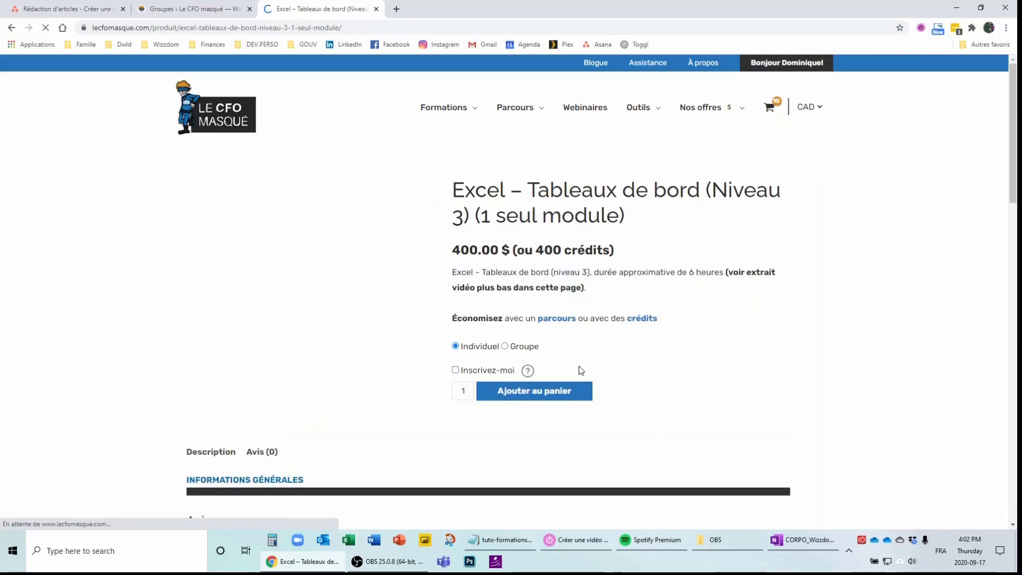
Add 5 group seats of the niveau 3 course to the cart, completing the group name's prefix with "Excel - TDB niveau 3".
click(510, 347)
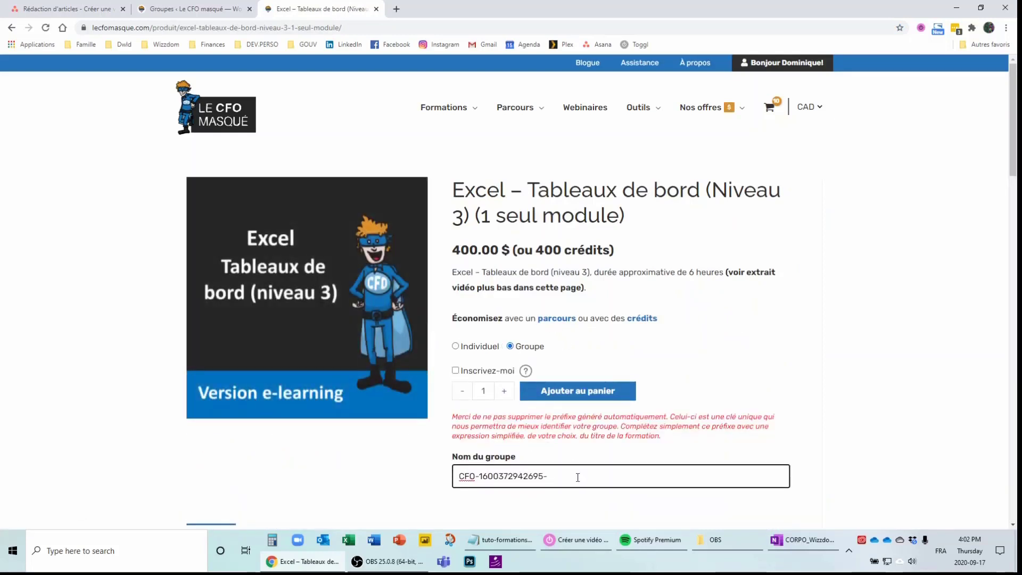
text(Excel - TDB niveau 3)
double_click(487, 391)
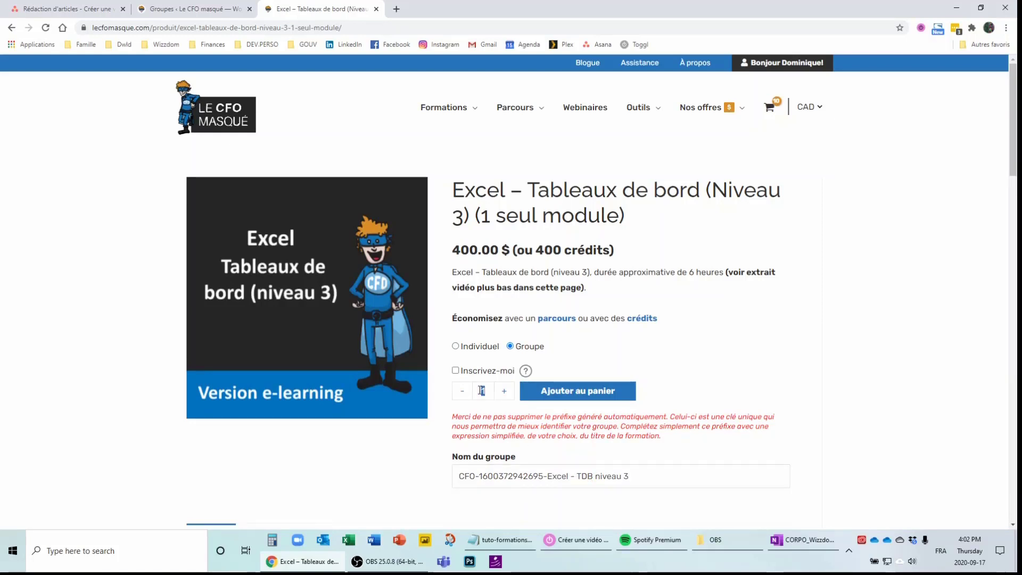
text(5)
click(584, 392)
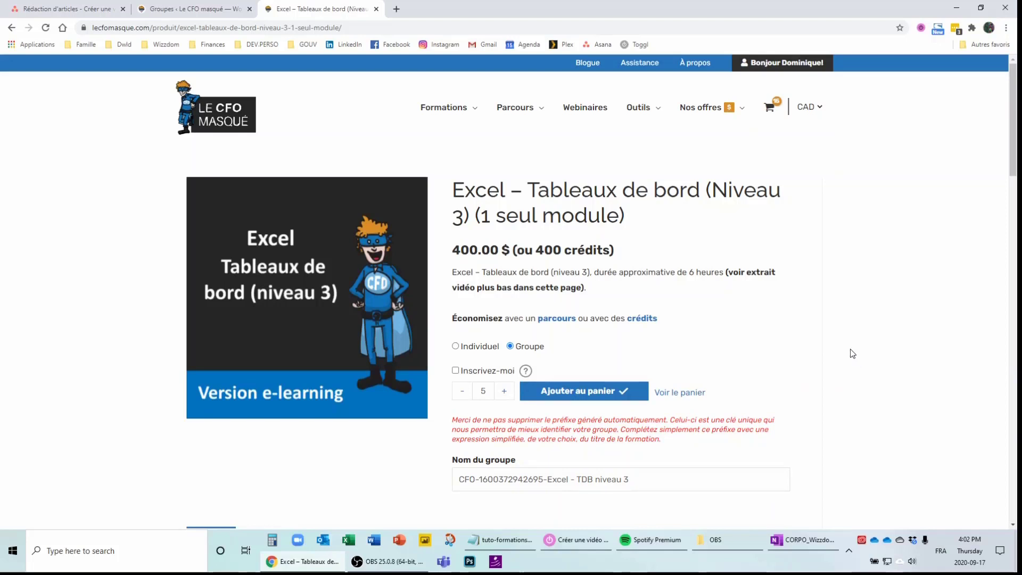
Add the Modèle financier (prévisions financières) tool to the cart from the Modèles financiers Excel tools.
mouse_move(640, 109)
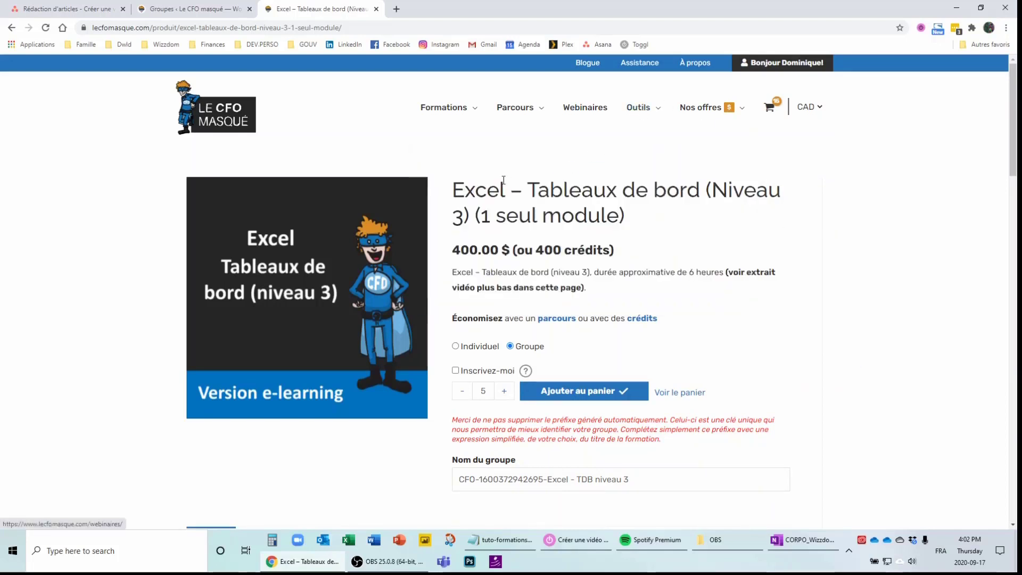
click(472, 201)
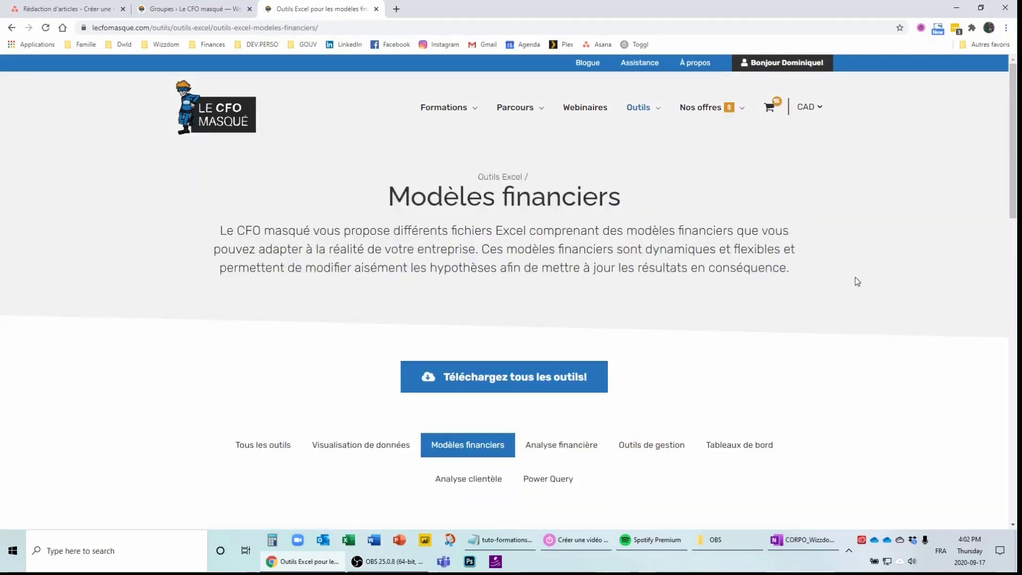
scroll(856, 279, down, 5)
scroll(855, 276, down, 4)
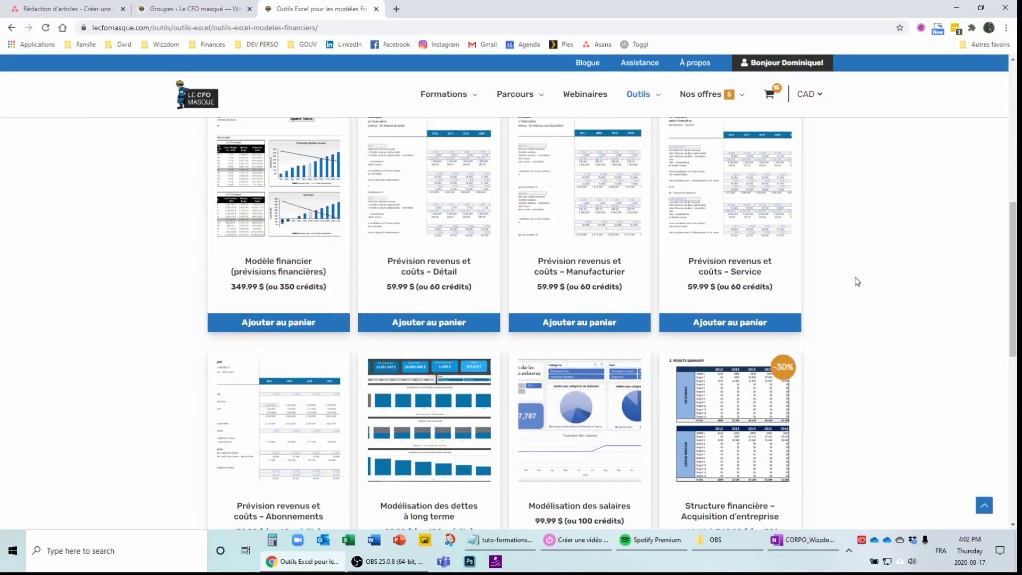
click(272, 325)
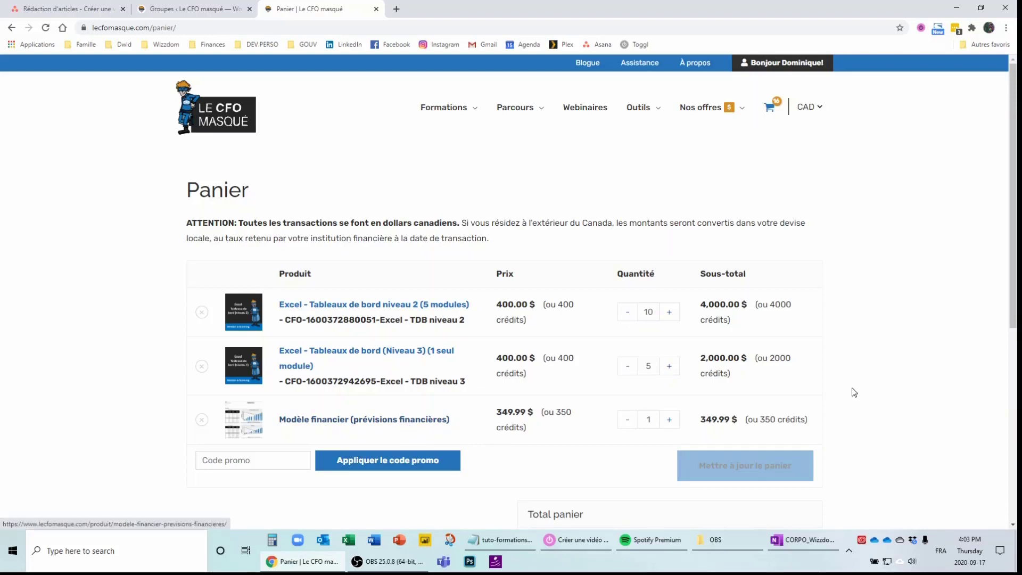
Validate the cart's order and proceed to payment with the prefilled billing details.
scroll(857, 391, down, 3)
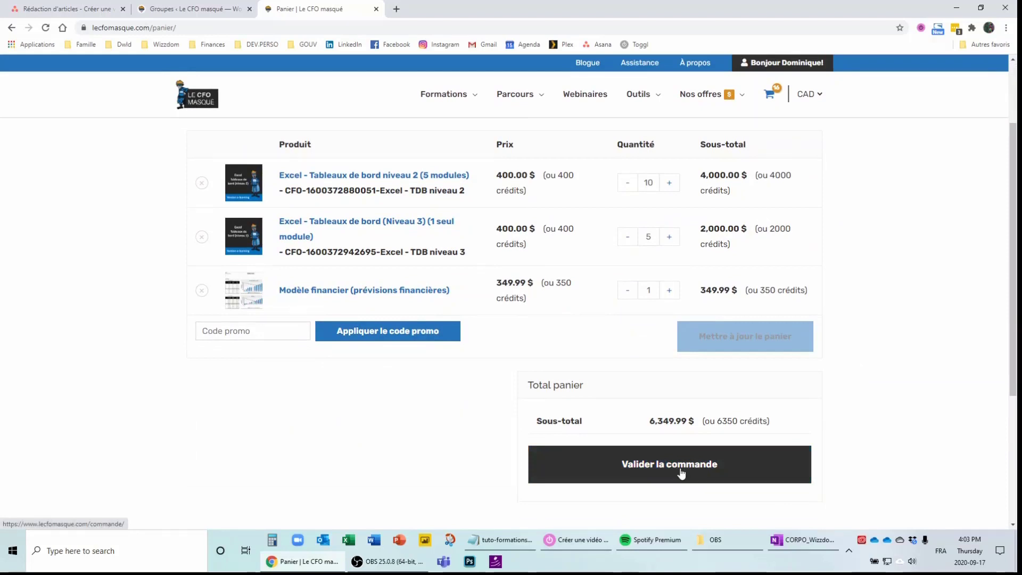
click(680, 471)
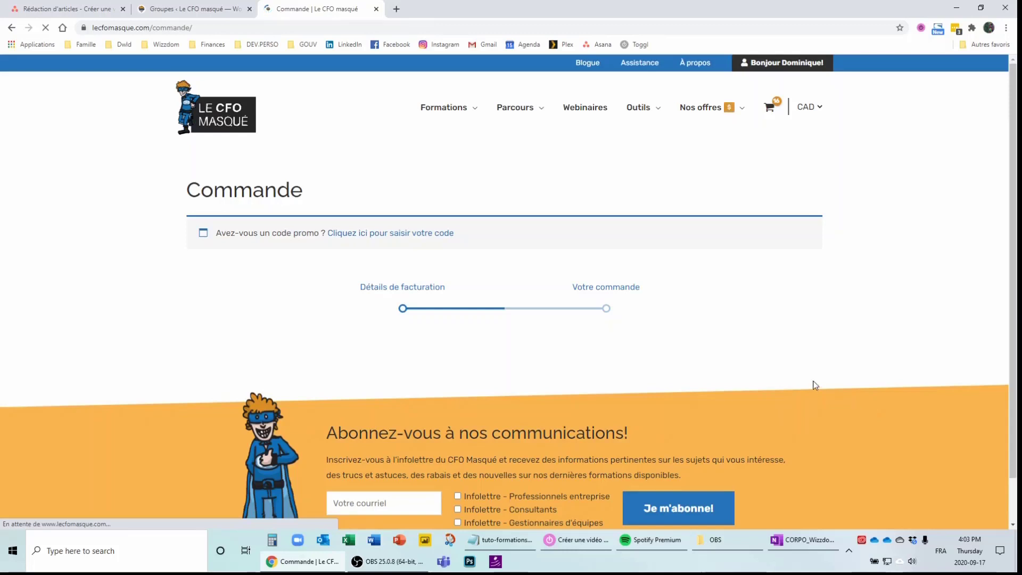
scroll(823, 381, down, 8)
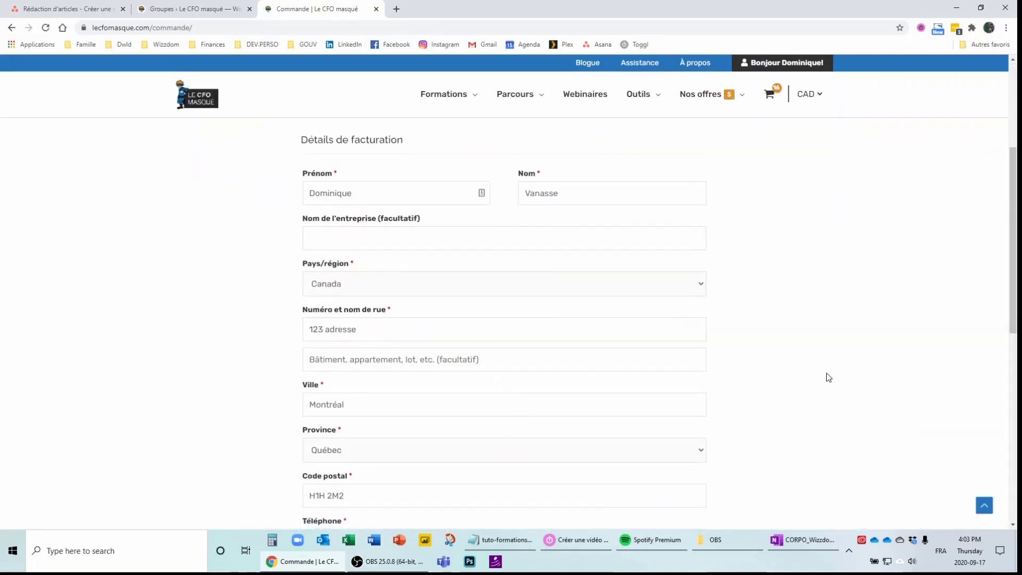
scroll(828, 377, down, 3)
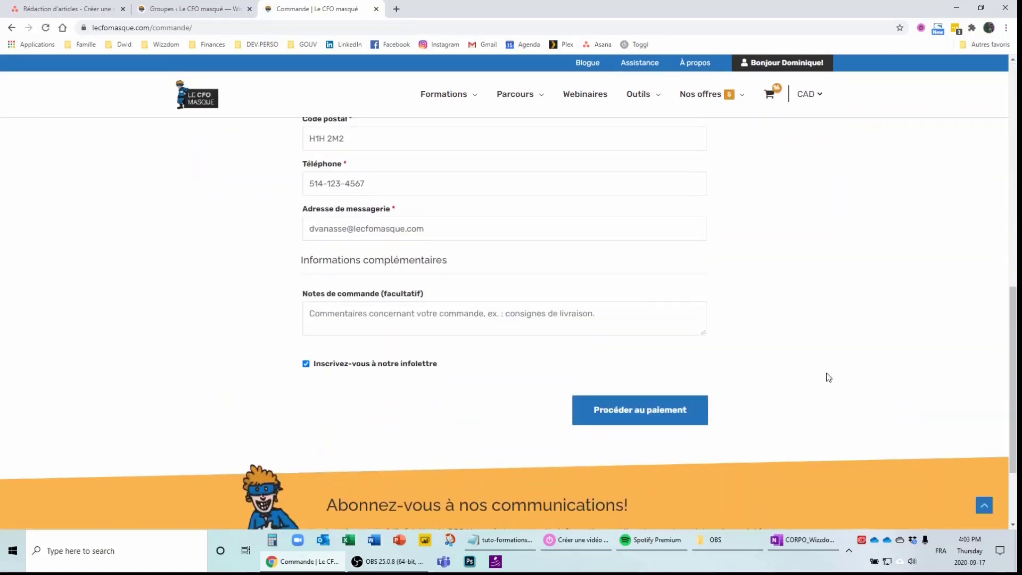
click(624, 413)
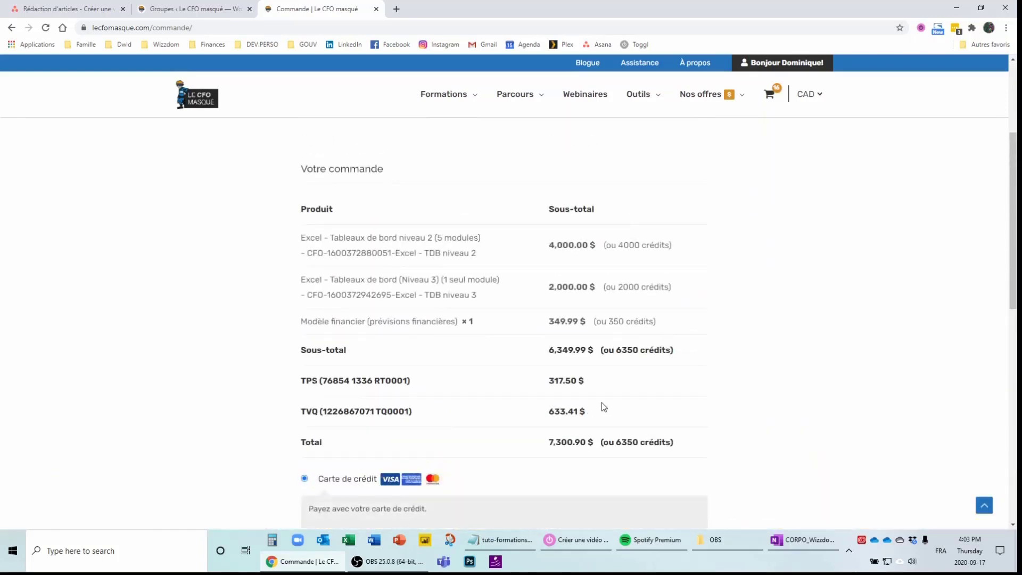
Place the order with CFO crédits as the payment method, accepting the general conditions.
scroll(580, 405, down, 2)
scroll(557, 406, down, 2)
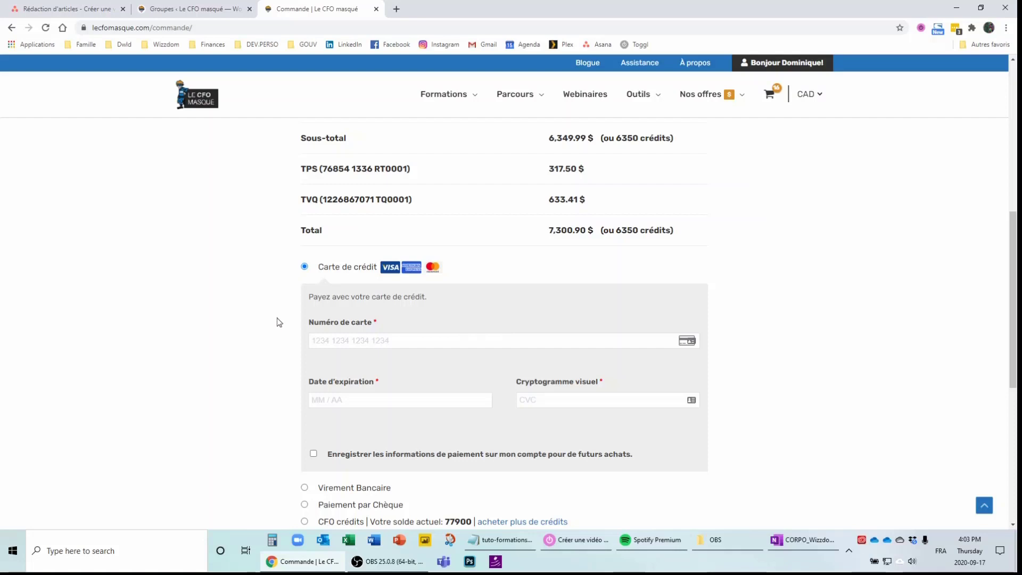
scroll(276, 318, down, 1)
scroll(277, 321, down, 2)
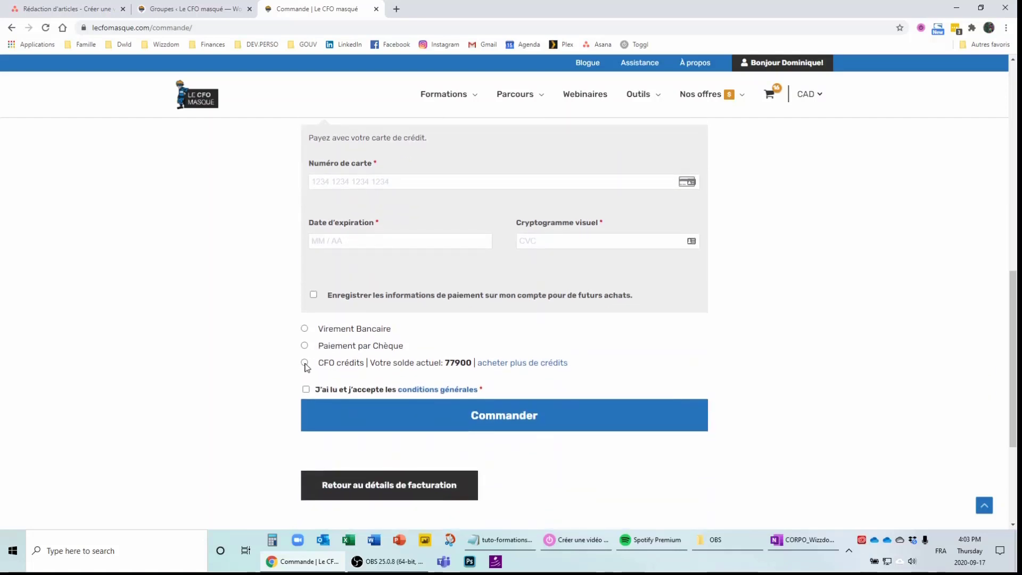
click(304, 363)
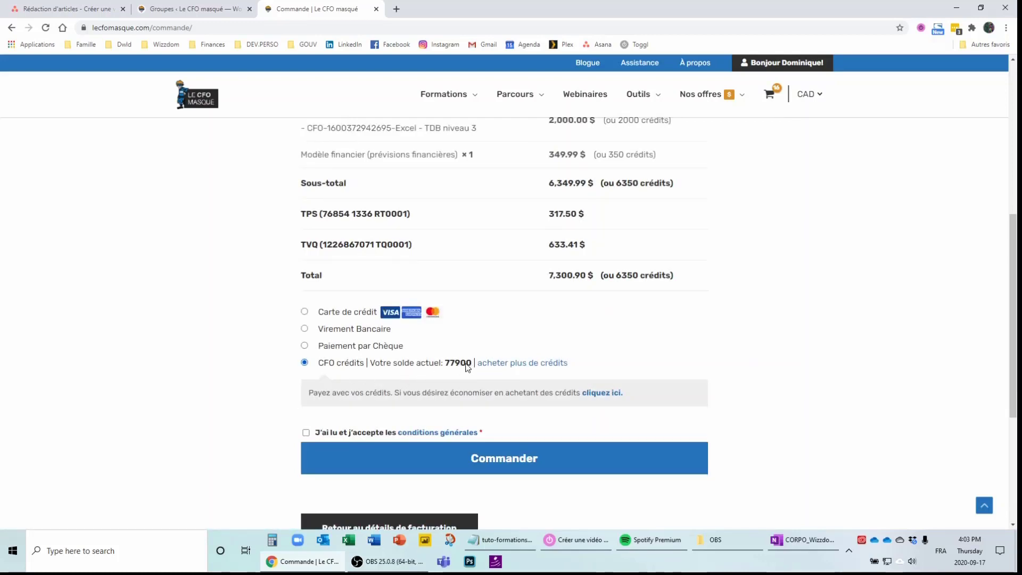
drag(638, 275, 618, 275)
click(306, 433)
click(504, 458)
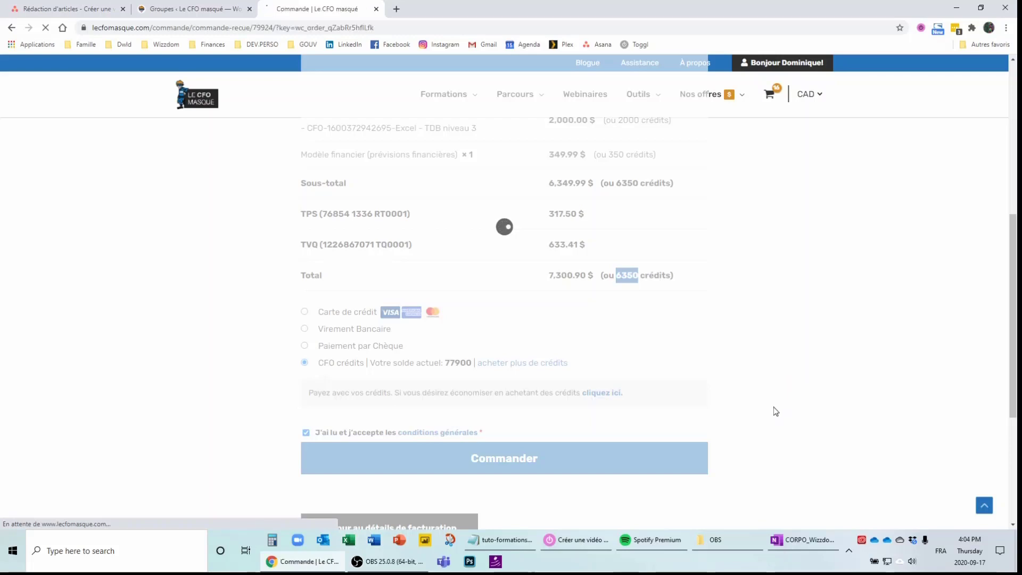
Open the group management page from the order confirmation and check the list of purchased groups.
scroll(830, 314, down, 2)
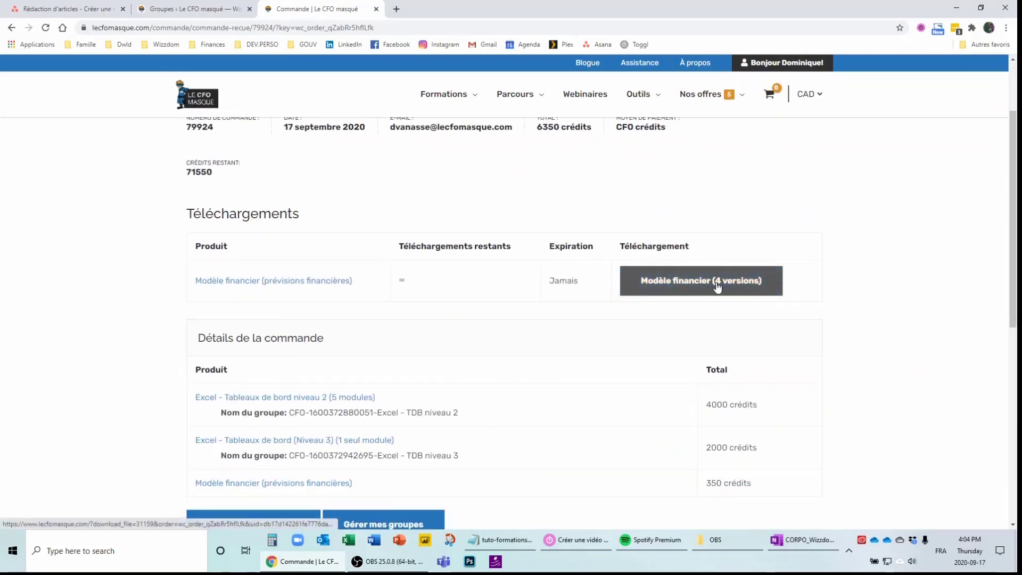
scroll(858, 402, down, 3)
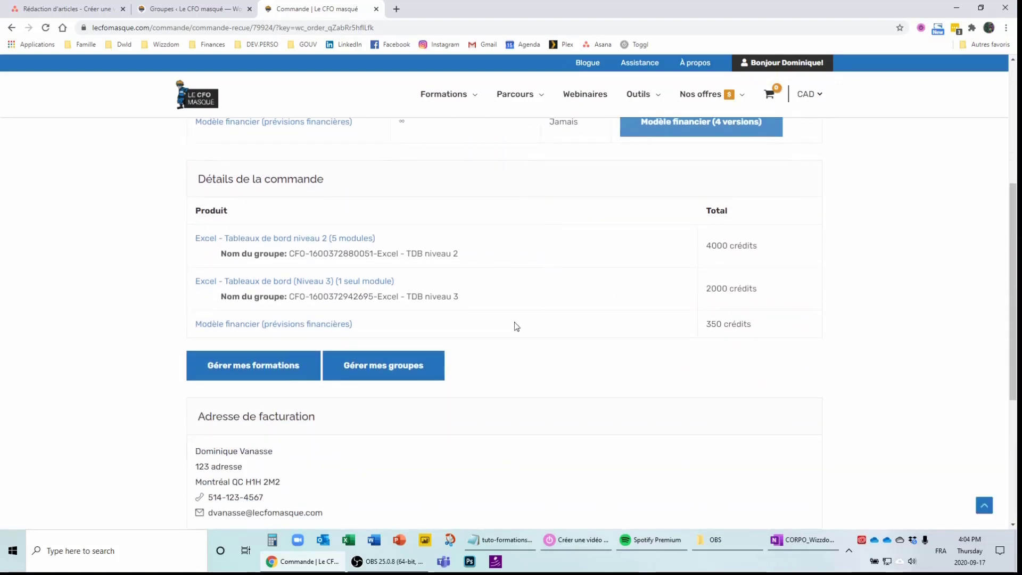
click(387, 369)
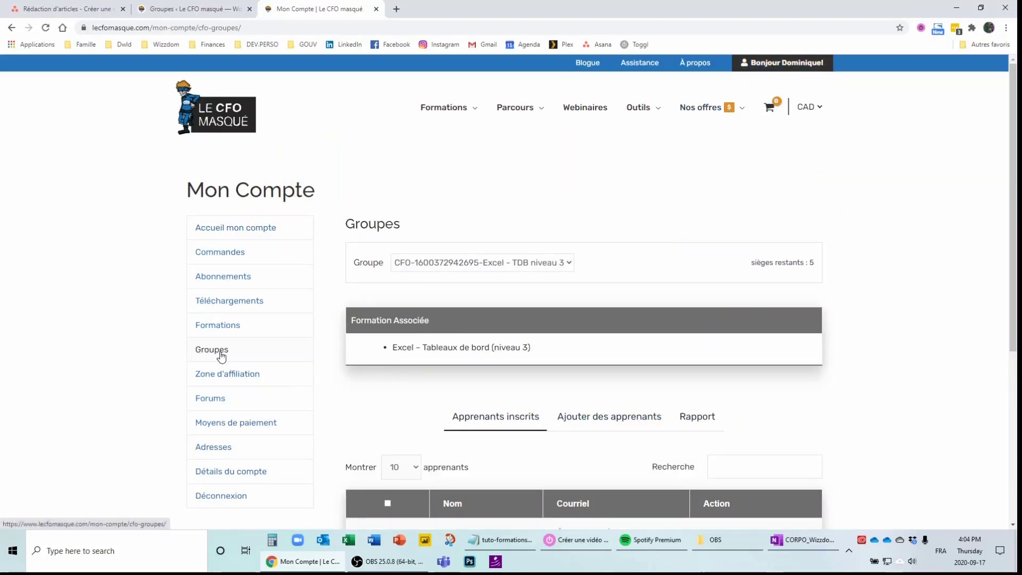
click(568, 262)
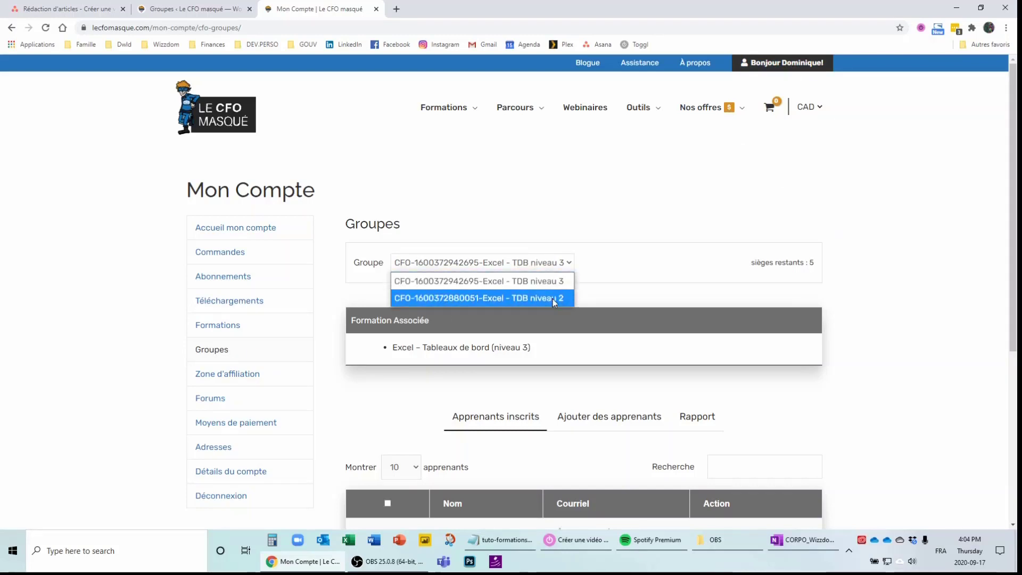
click(623, 295)
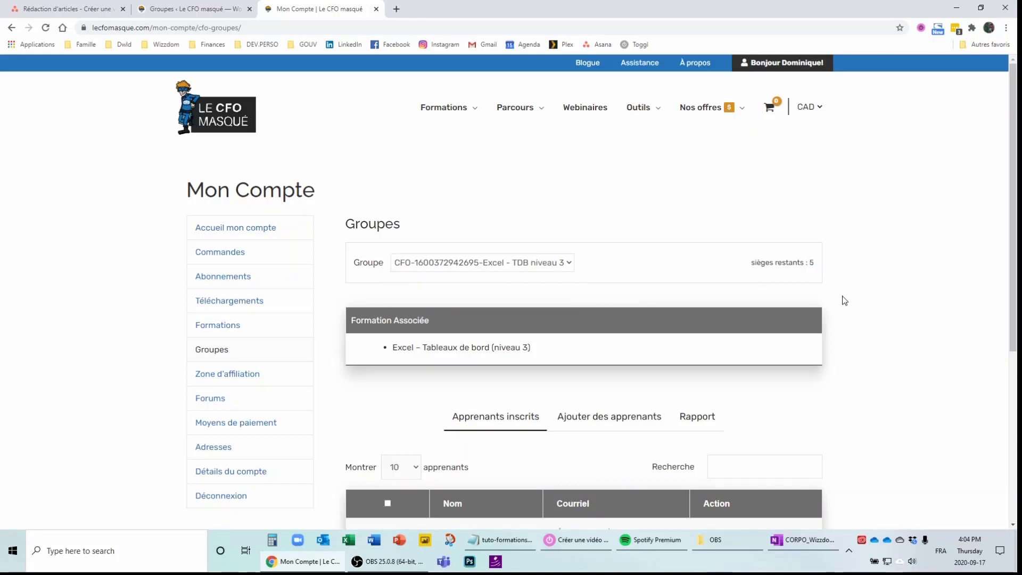
Add learners to the Excel - TDB niveau 3 group by uploading the file demo.csv.
scroll(846, 360, down, 2)
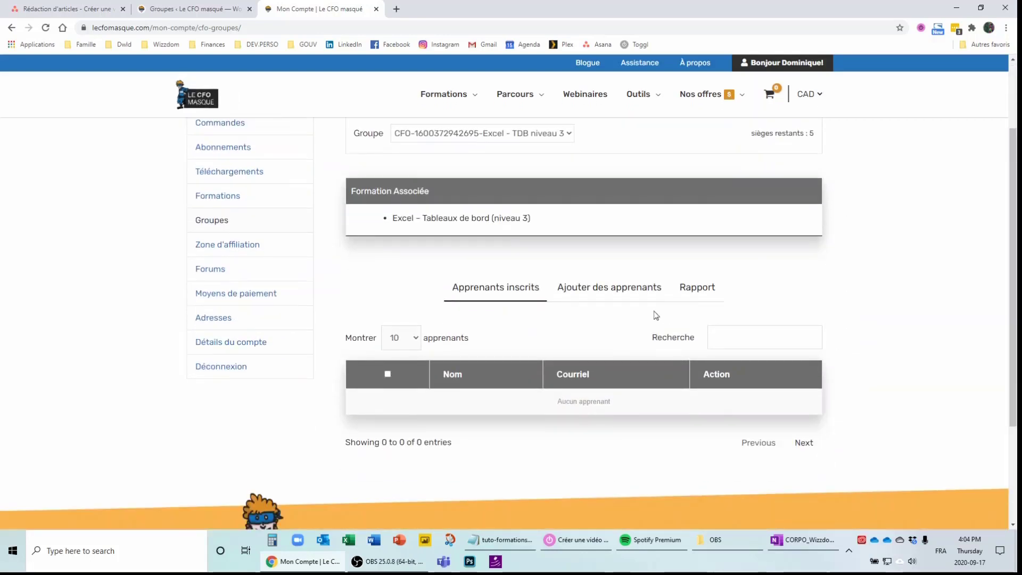
click(607, 289)
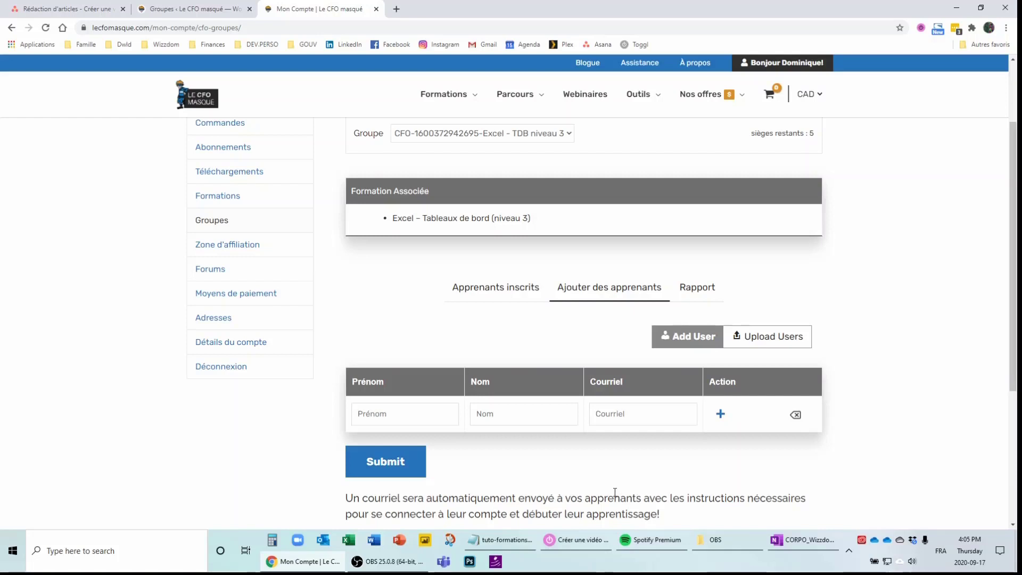
scroll(615, 493, down, 1)
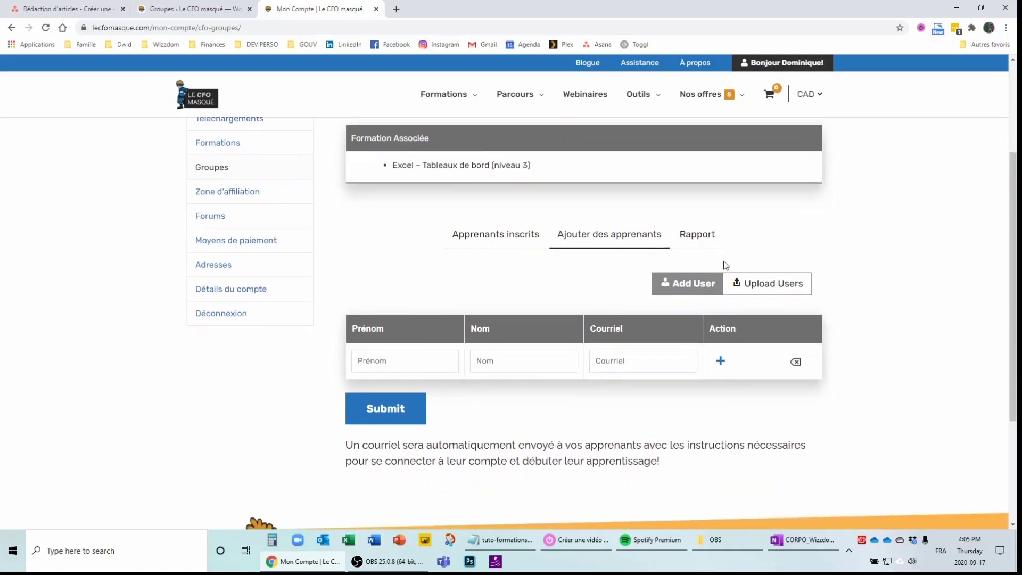
click(776, 286)
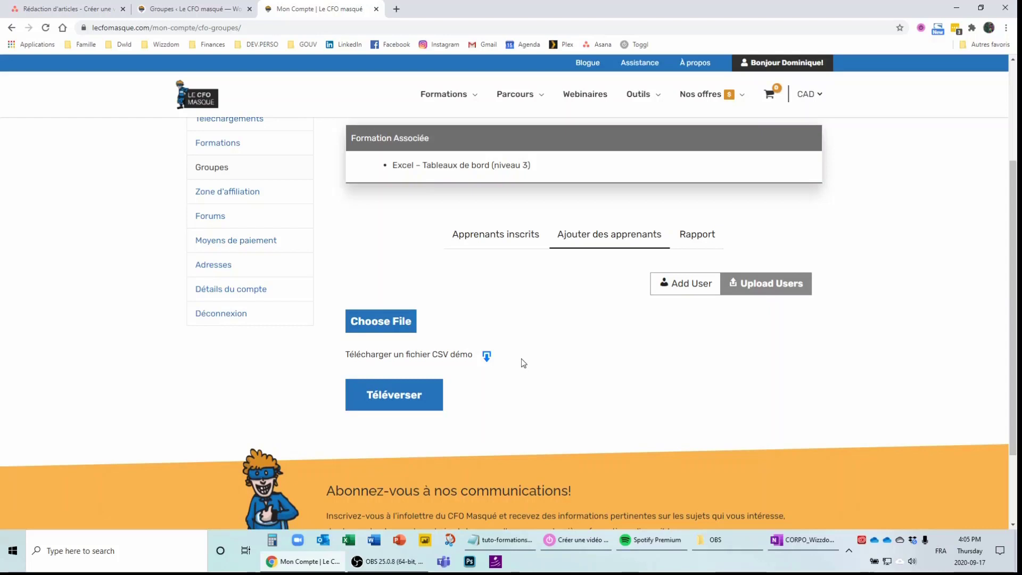
click(376, 326)
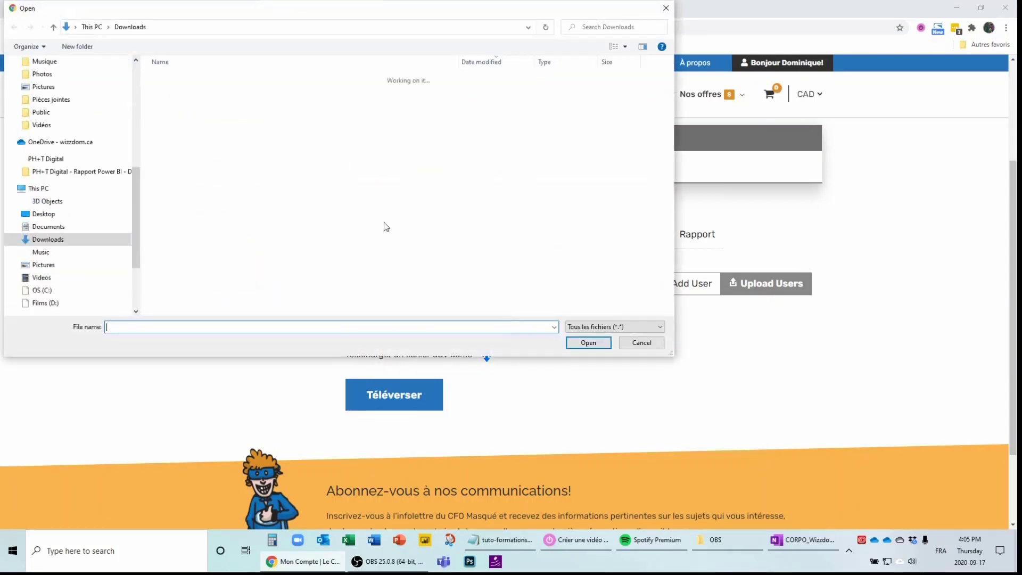
double_click(175, 92)
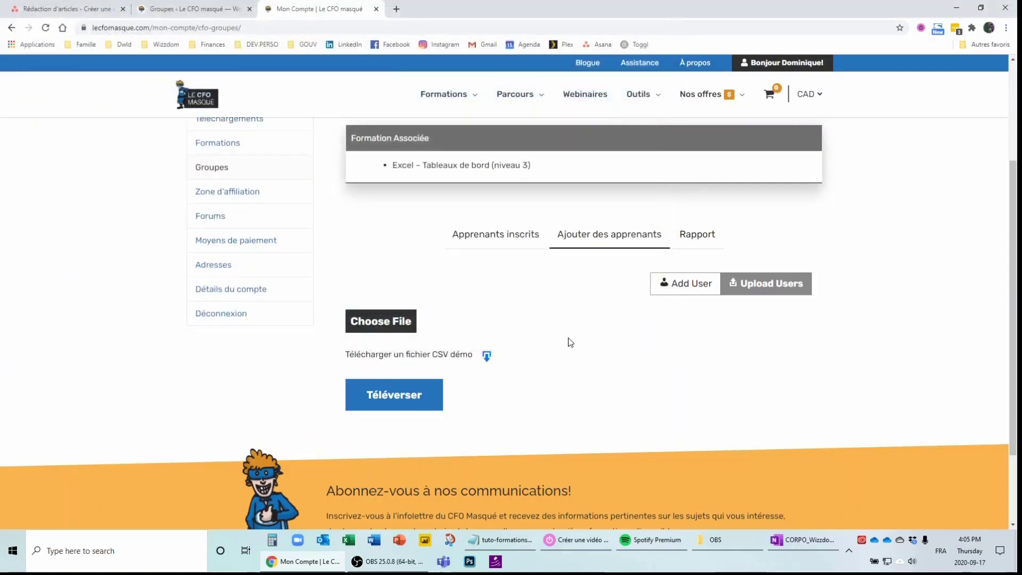
click(403, 442)
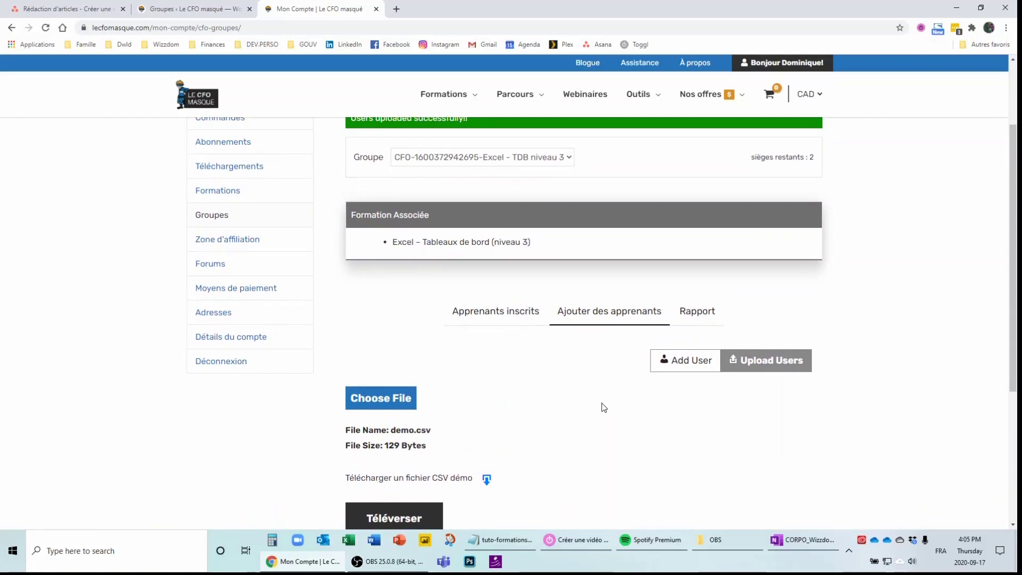
Examine the niveau 3 group's enrolled learners and its number of remaining seats.
scroll(604, 407, down, 1)
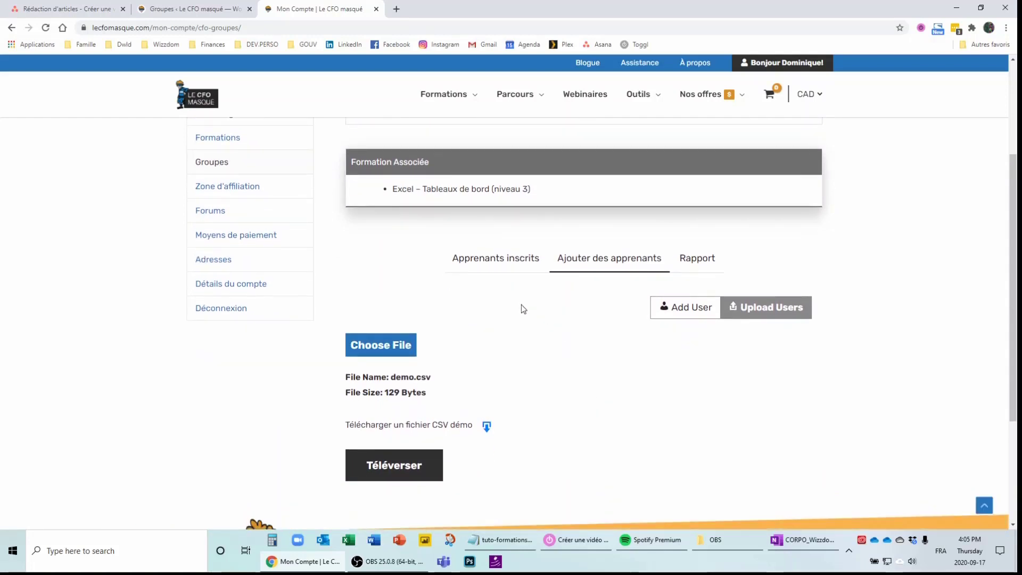
click(499, 262)
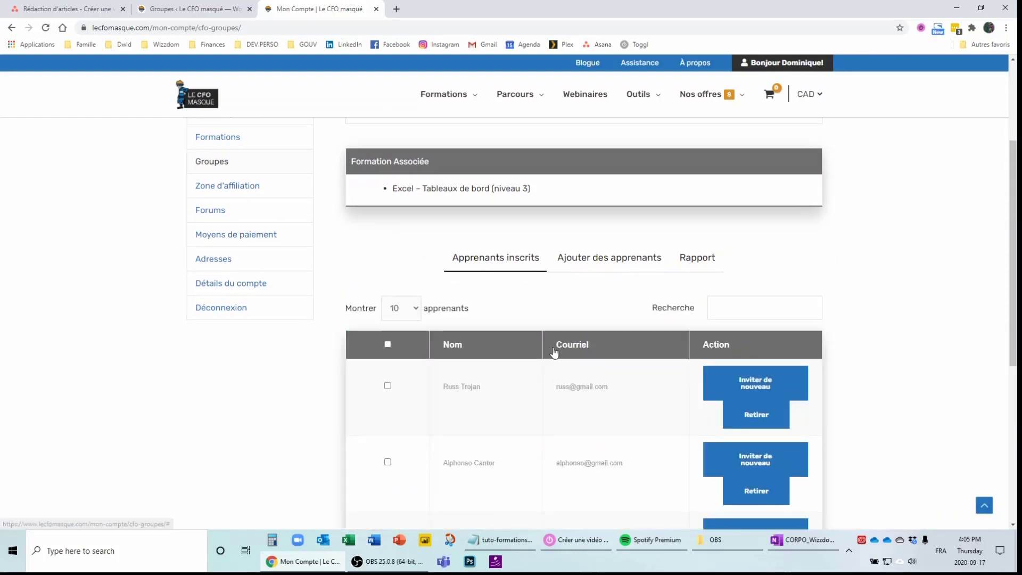
scroll(554, 352, down, 2)
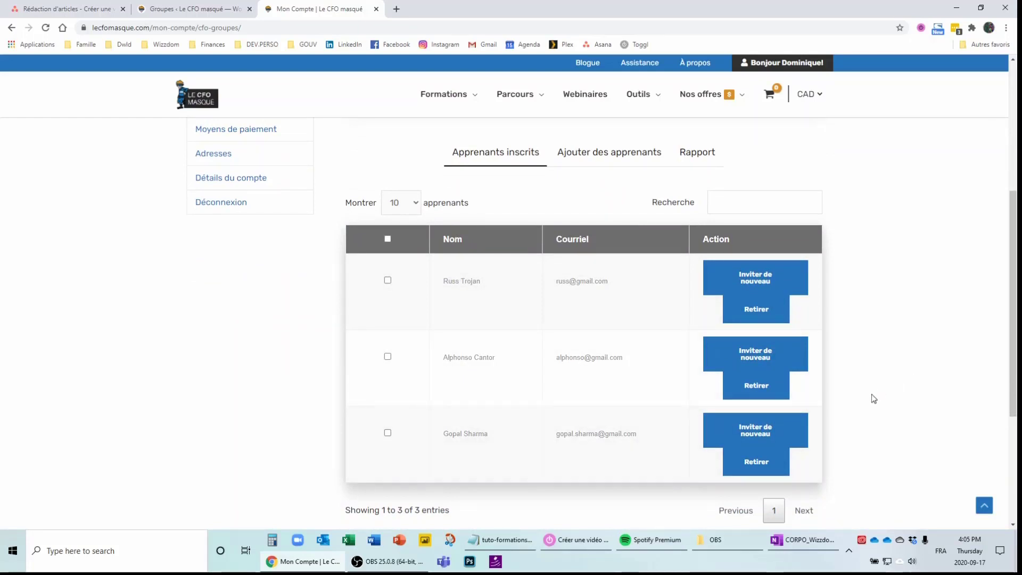
scroll(871, 395, up, 1)
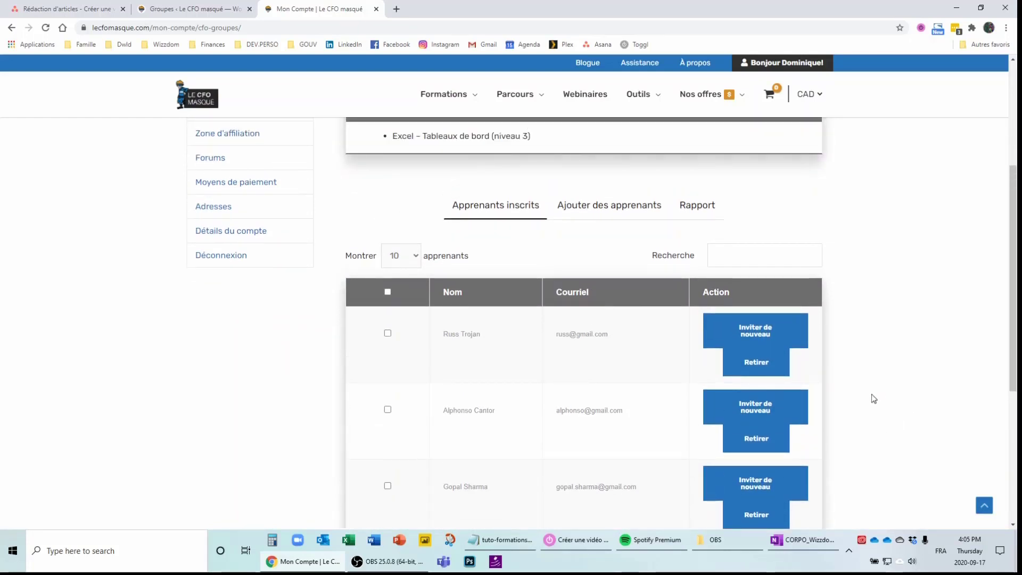
scroll(873, 398, down, 1)
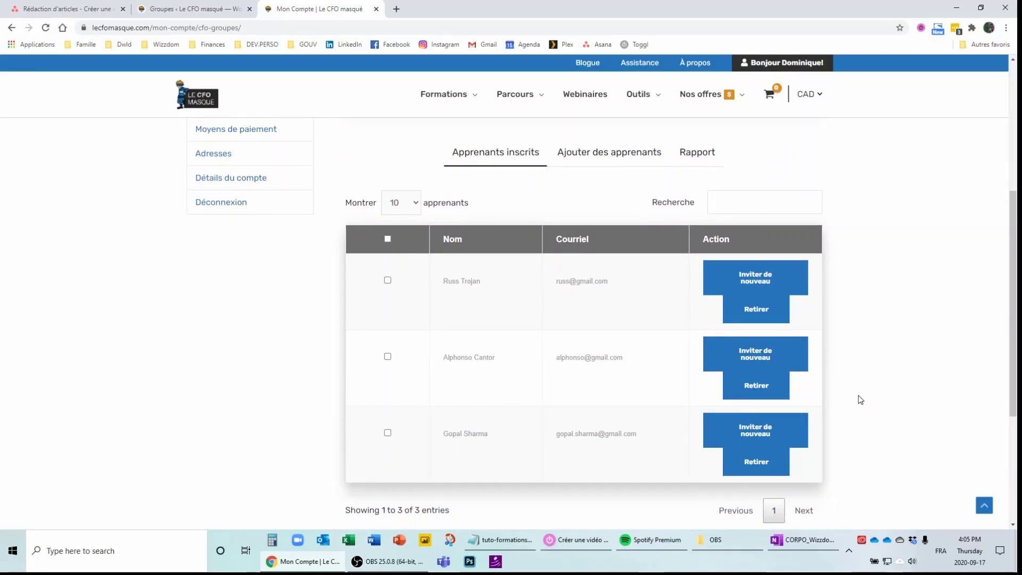
scroll(858, 394, up, 3)
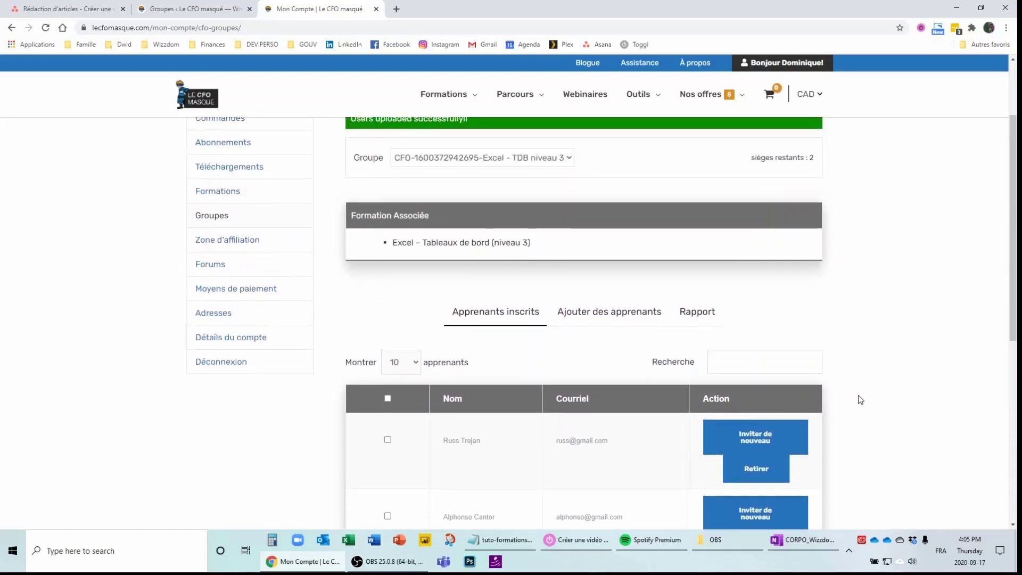
scroll(858, 396, up, 1)
double_click(812, 211)
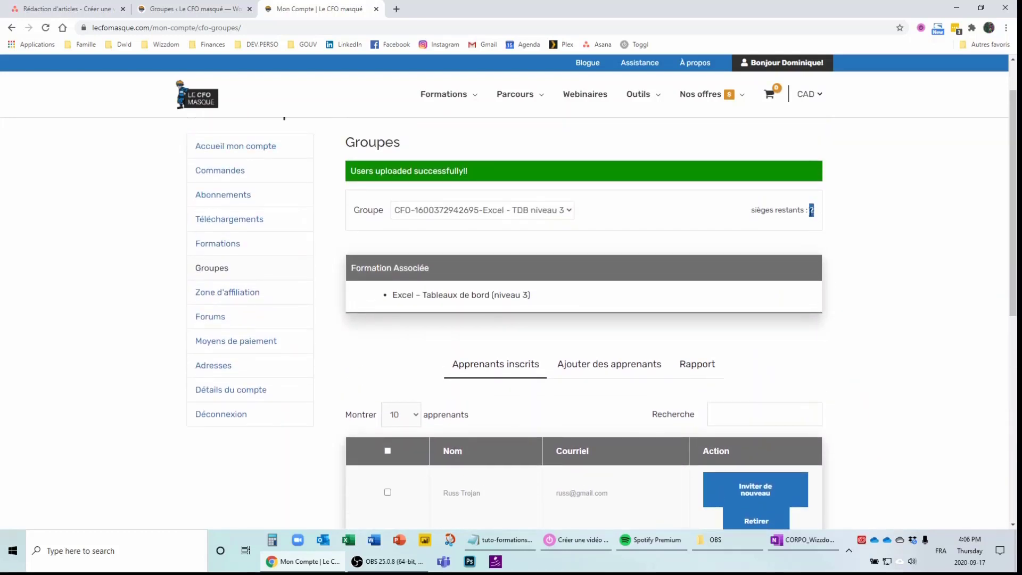
click(854, 364)
Remove the first listed learner from the Excel - TDB niveau 3 group.
scroll(853, 364, down, 4)
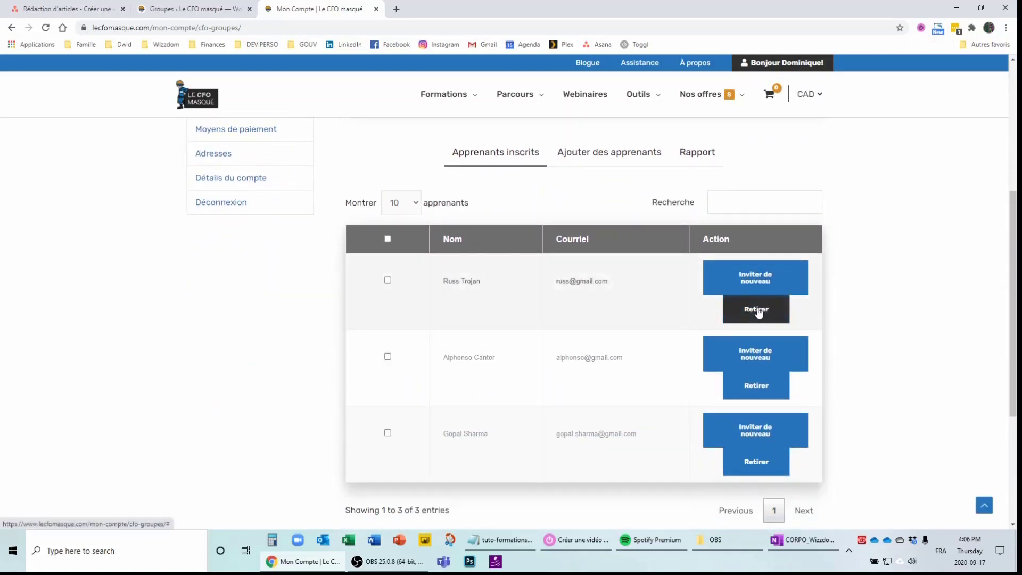
click(757, 310)
click(554, 121)
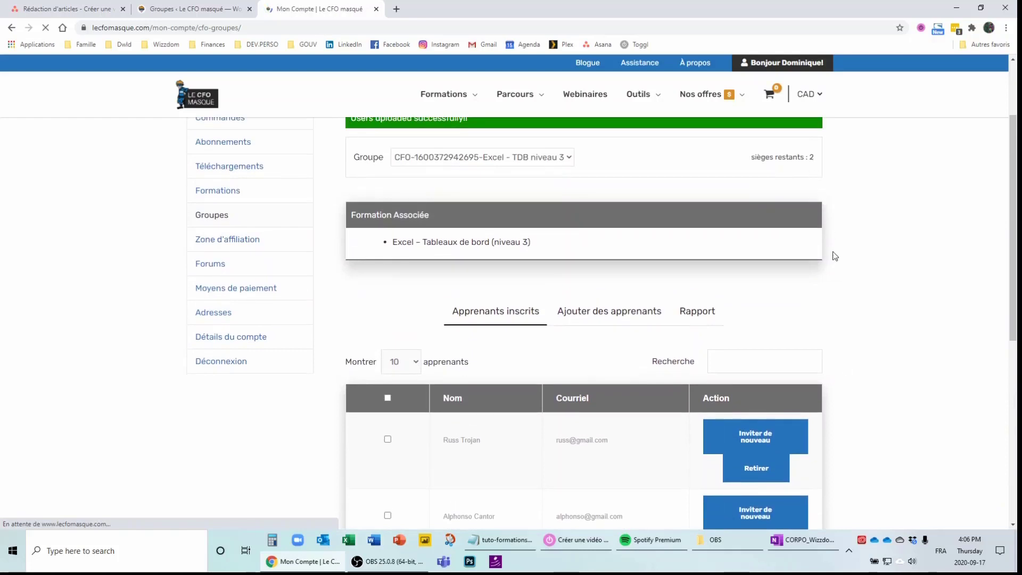
scroll(848, 391, down, 3)
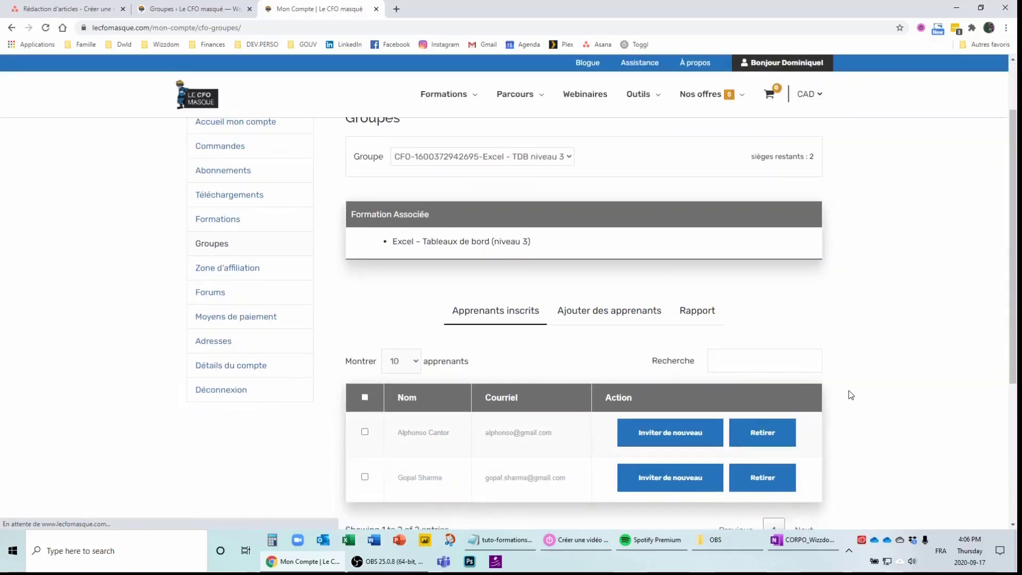
Check the learners left in the Excel - TDB niveau 3 group, its remaining seats and the list of available groups.
scroll(851, 384, down, 1)
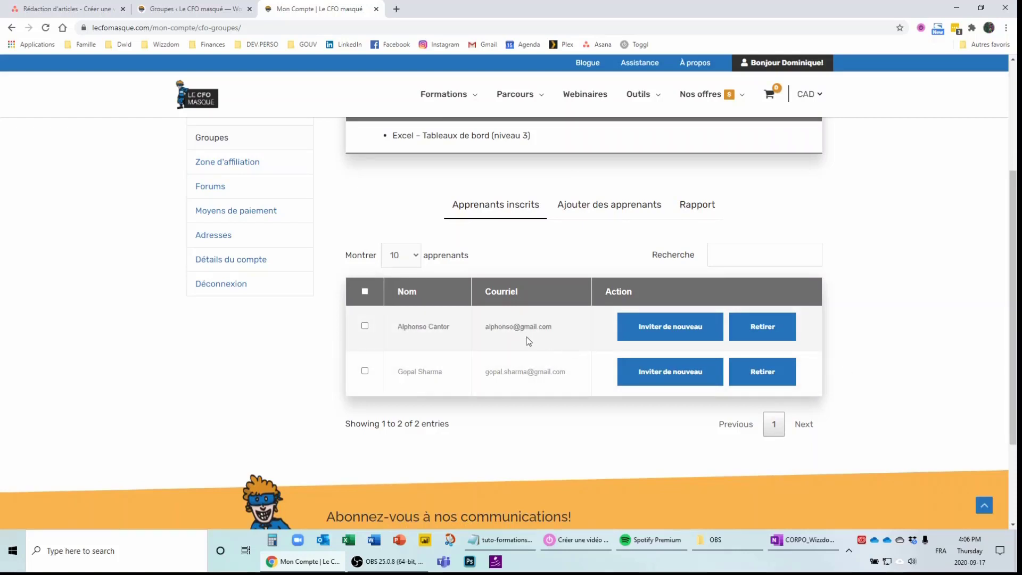
scroll(879, 404, up, 3)
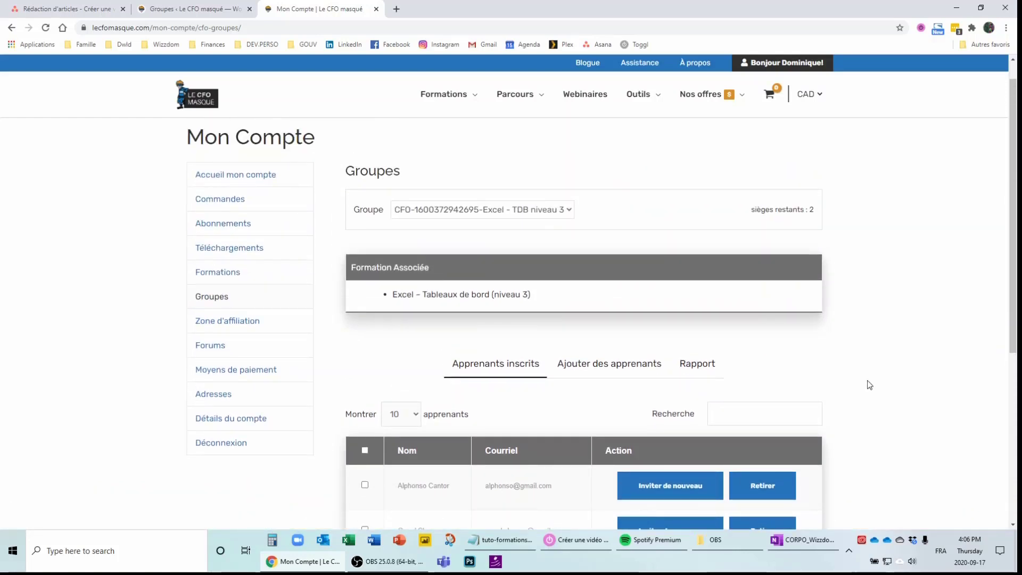
scroll(867, 381, down, 2)
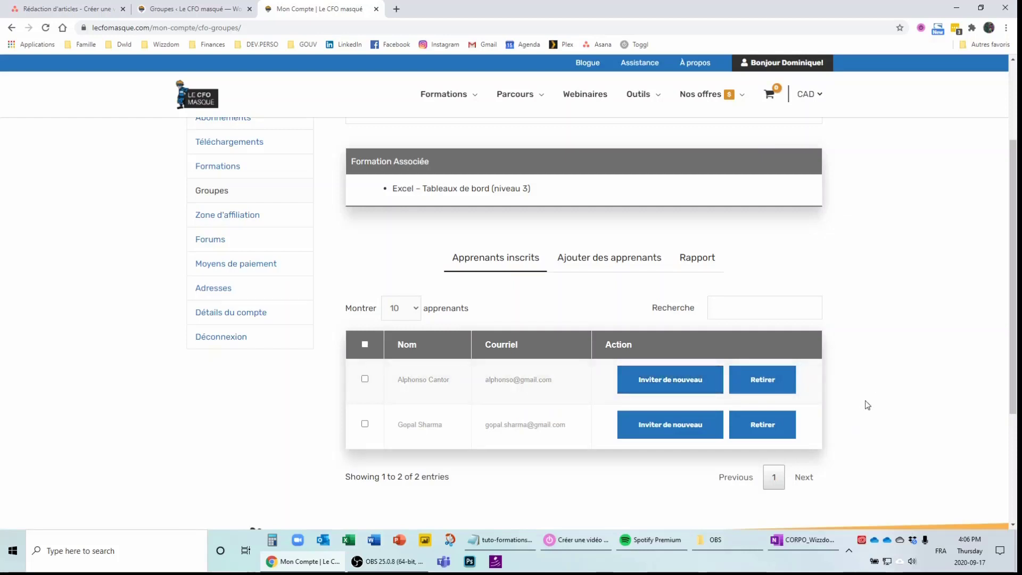
scroll(864, 400, up, 1)
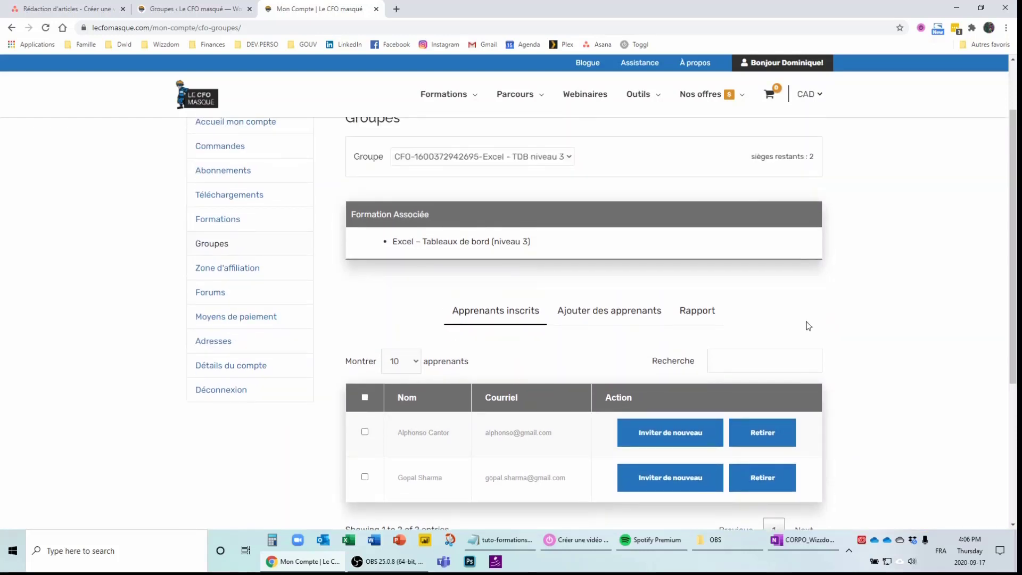
click(568, 159)
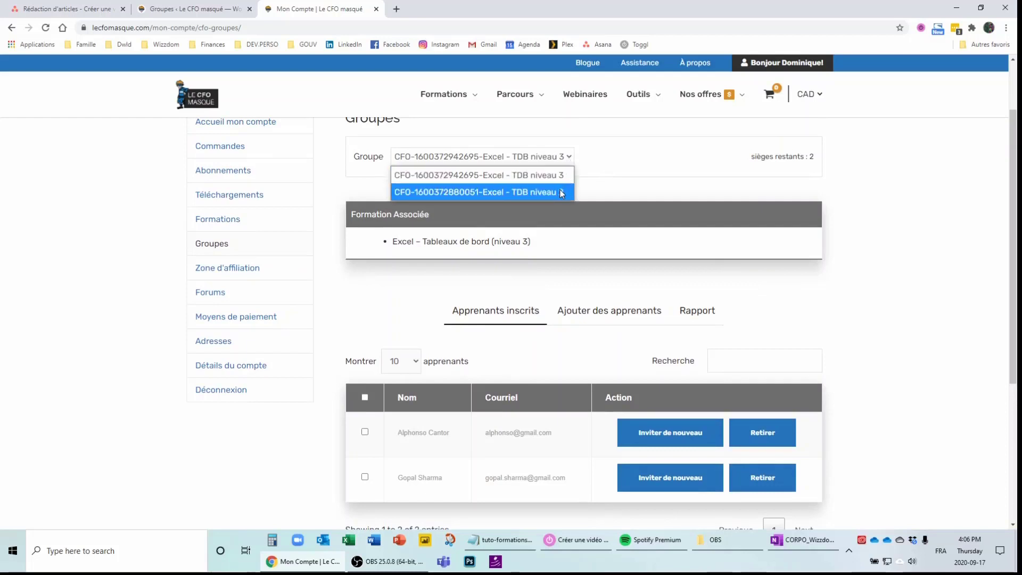
click(622, 191)
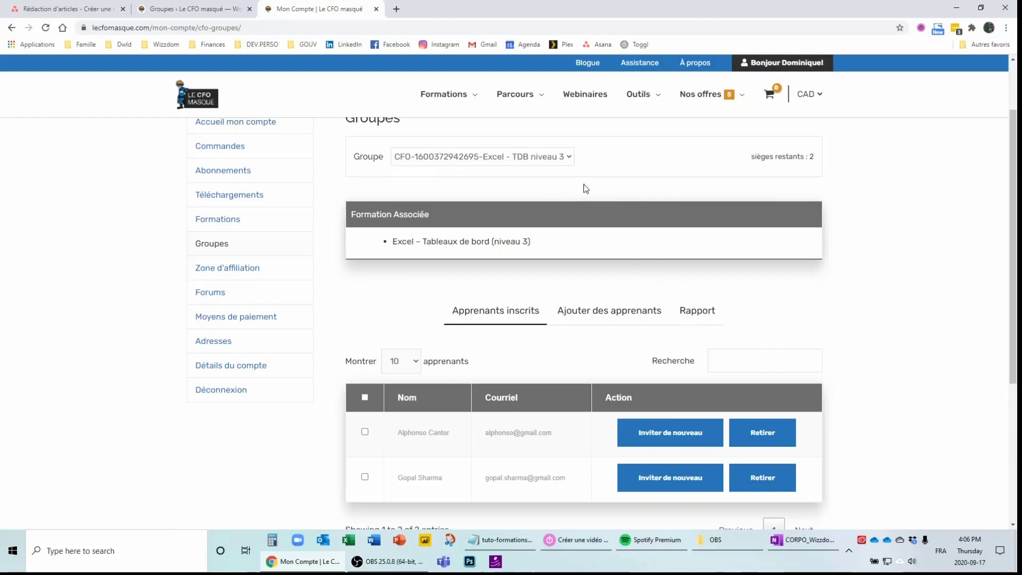
Display the progress report for Excel - Tableaux de bord (niveau 3) and check the group's remaining seats.
click(708, 316)
click(504, 366)
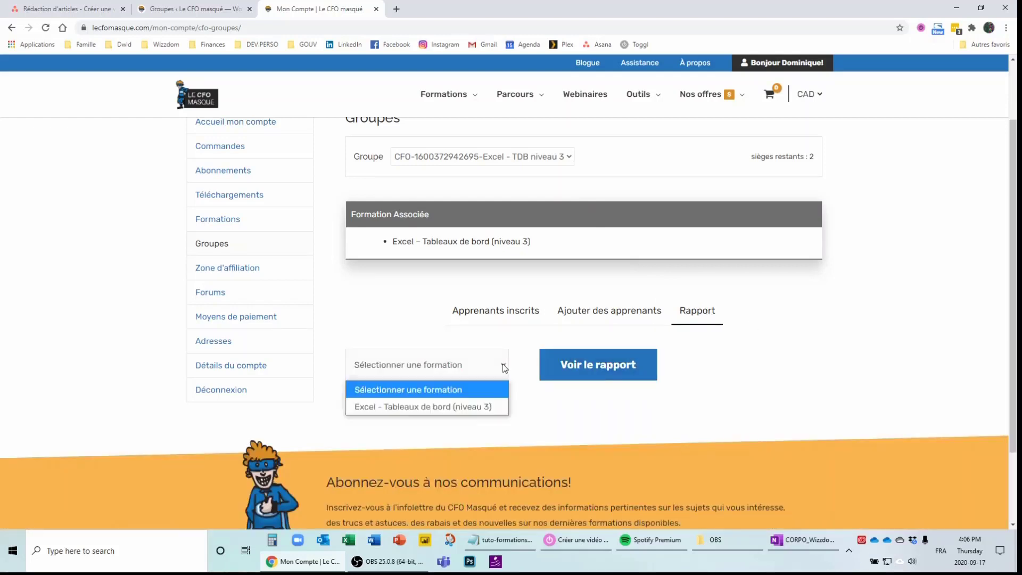
click(421, 407)
click(606, 373)
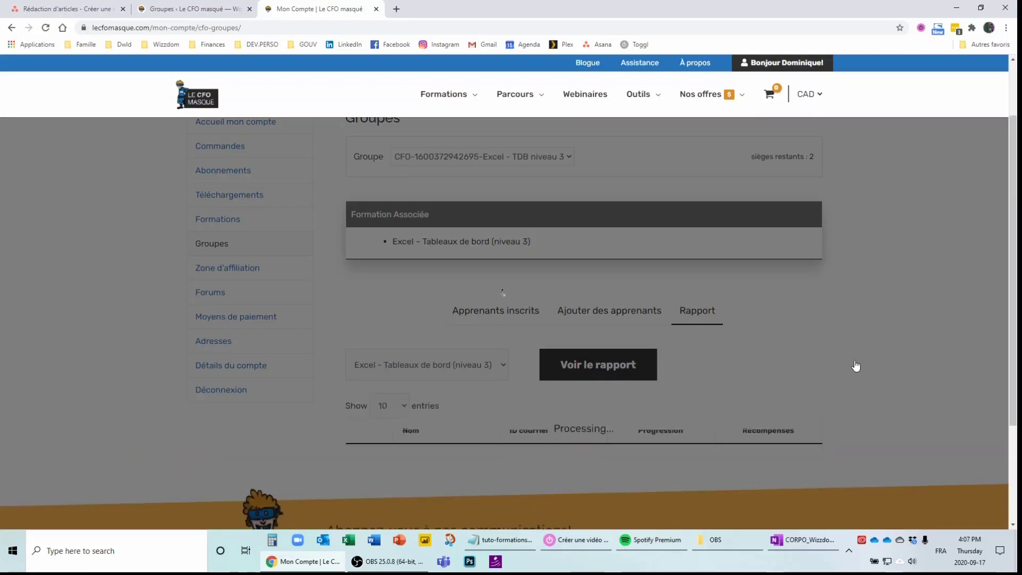
scroll(883, 368, down, 3)
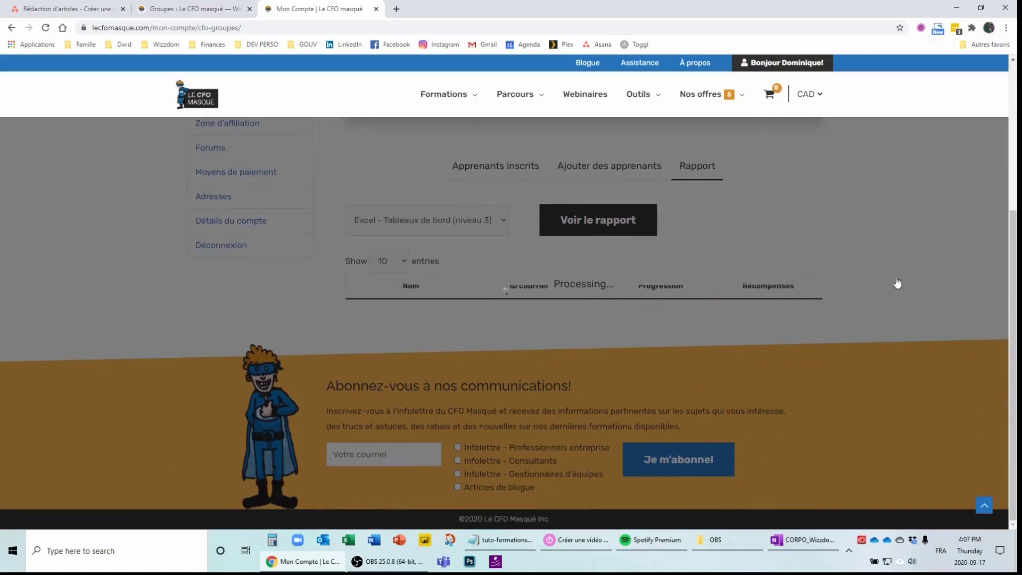
scroll(886, 312, down, 1)
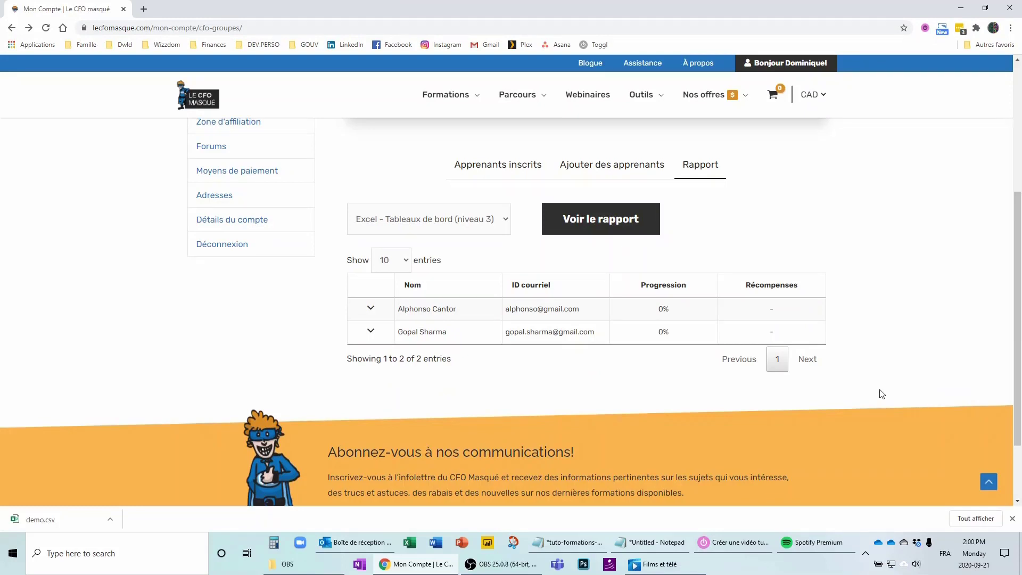
scroll(859, 399, up, 5)
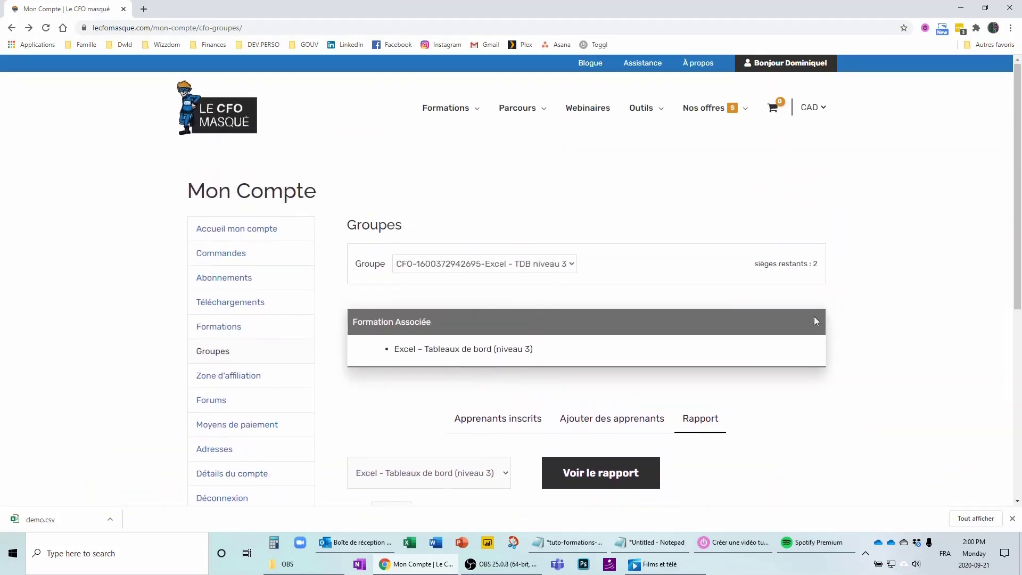
double_click(816, 265)
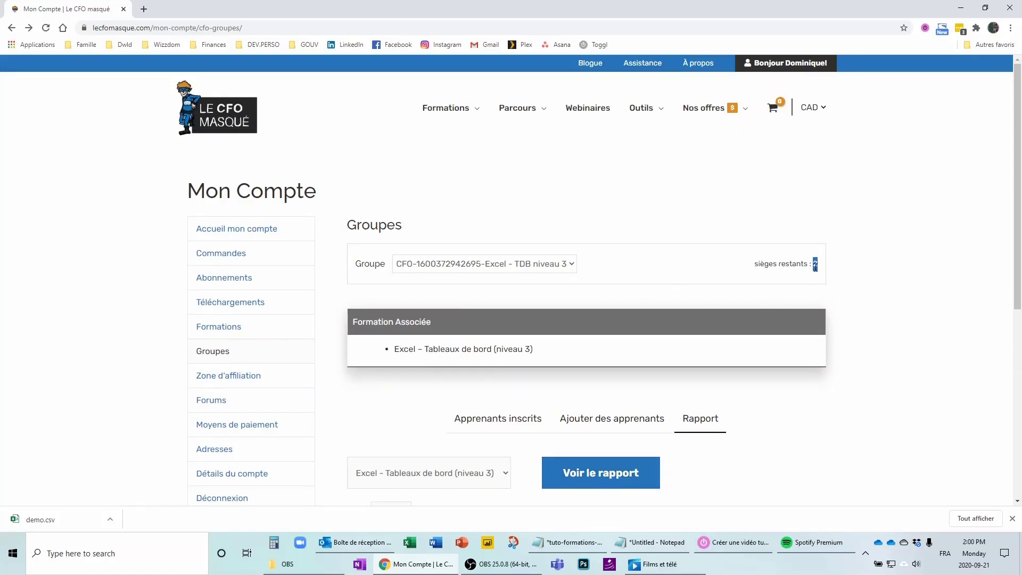
Open the purchase page of the Excel - Tableaux de bord (niveau 3) training from the Excel dashboard course catalogue.
mouse_move(456, 107)
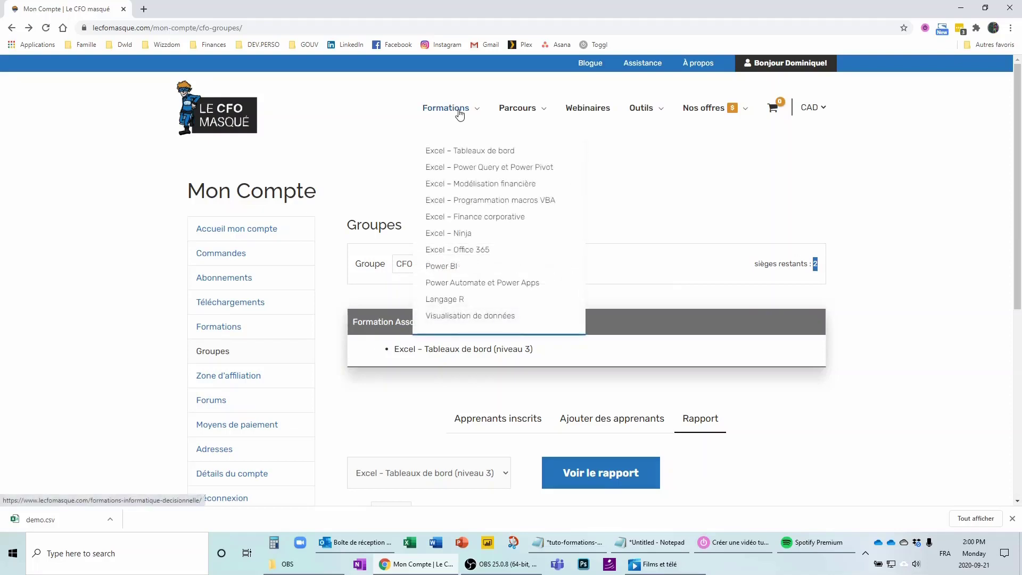
click(476, 155)
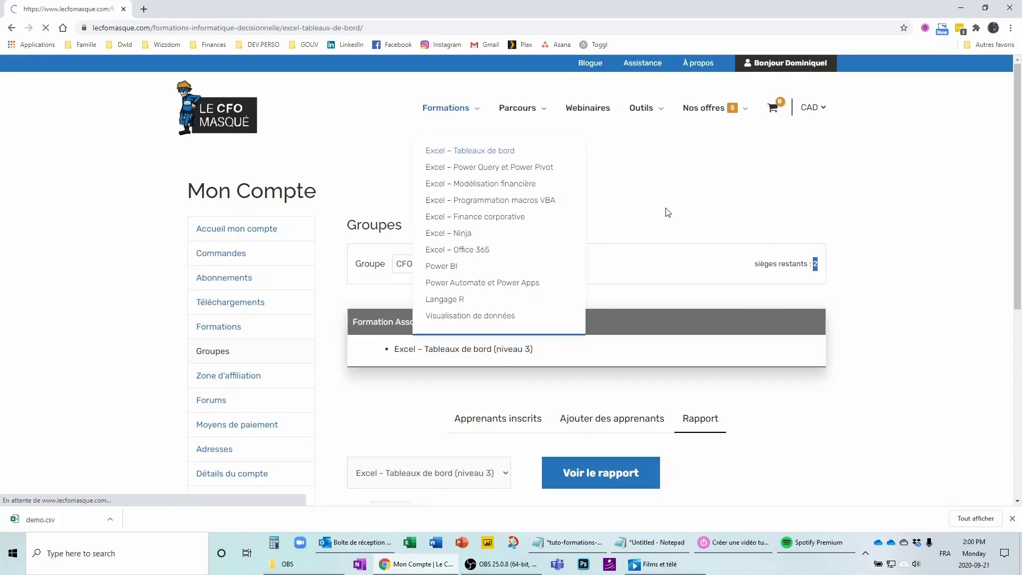
scroll(660, 223, down, 10)
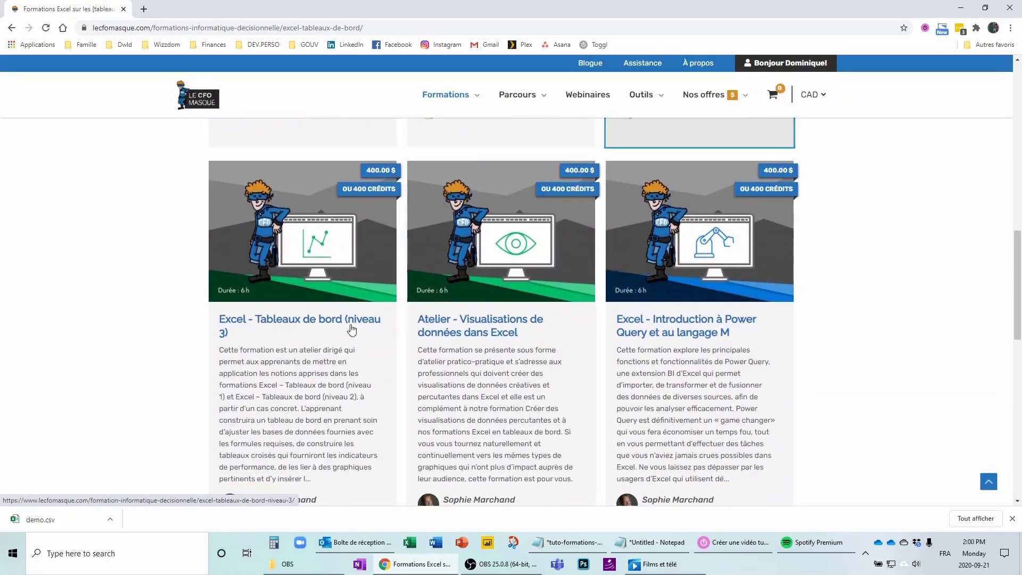
click(318, 322)
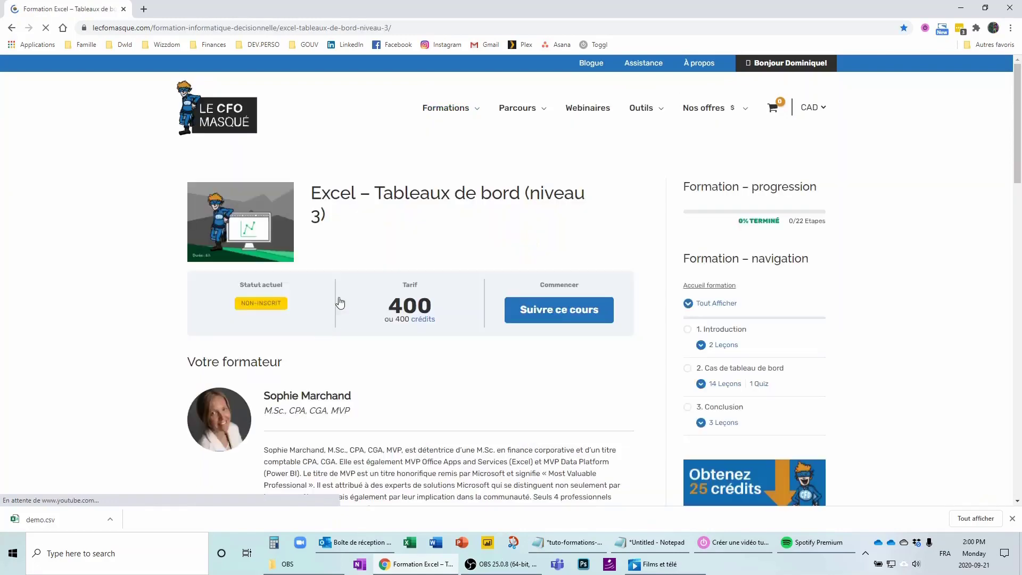
click(568, 313)
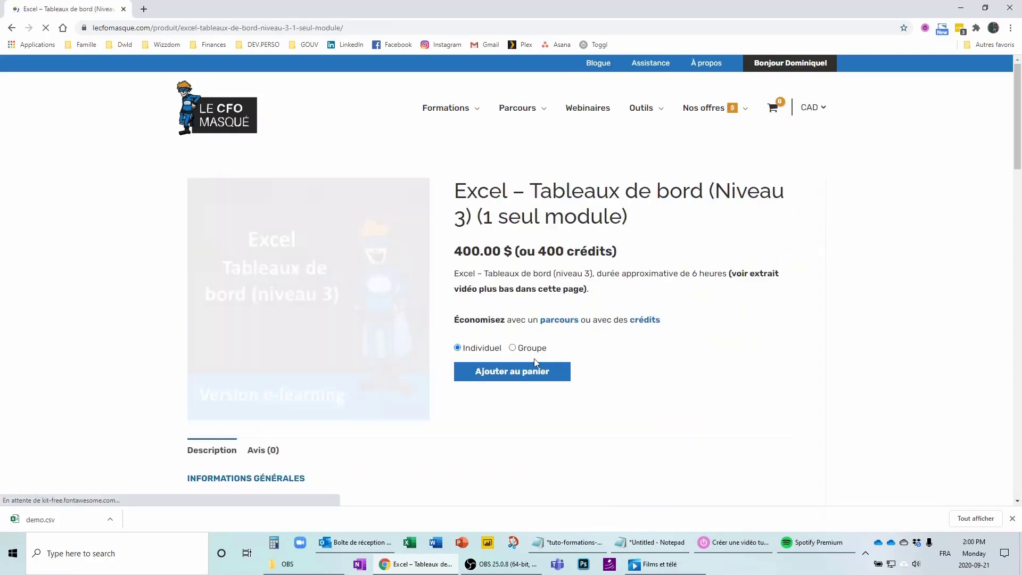
Add 10 group seats of the niveau 3 training to the cart, keeping the existing Excel - TDB niveau 3 group name.
click(513, 348)
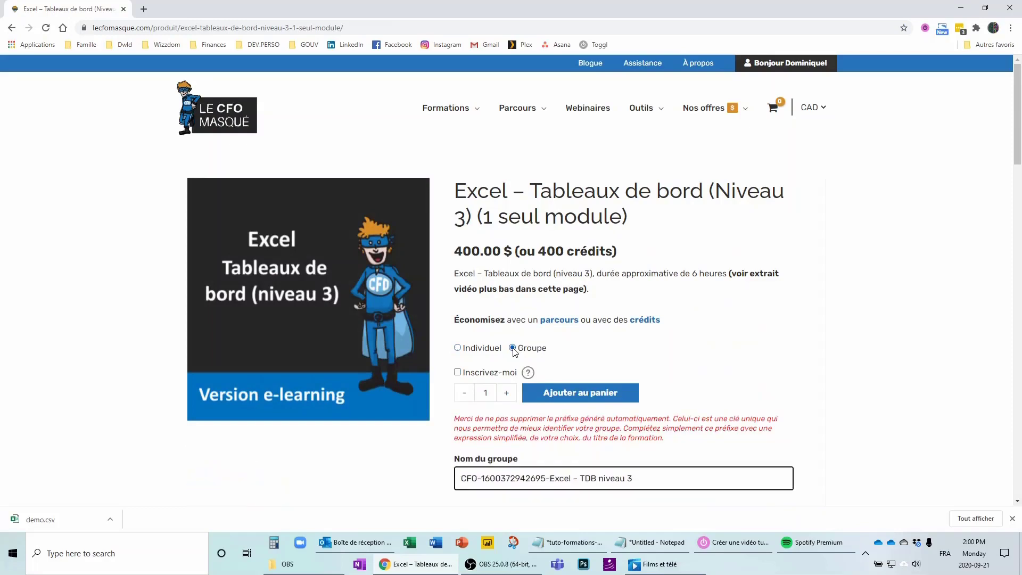
scroll(593, 330, down, 1)
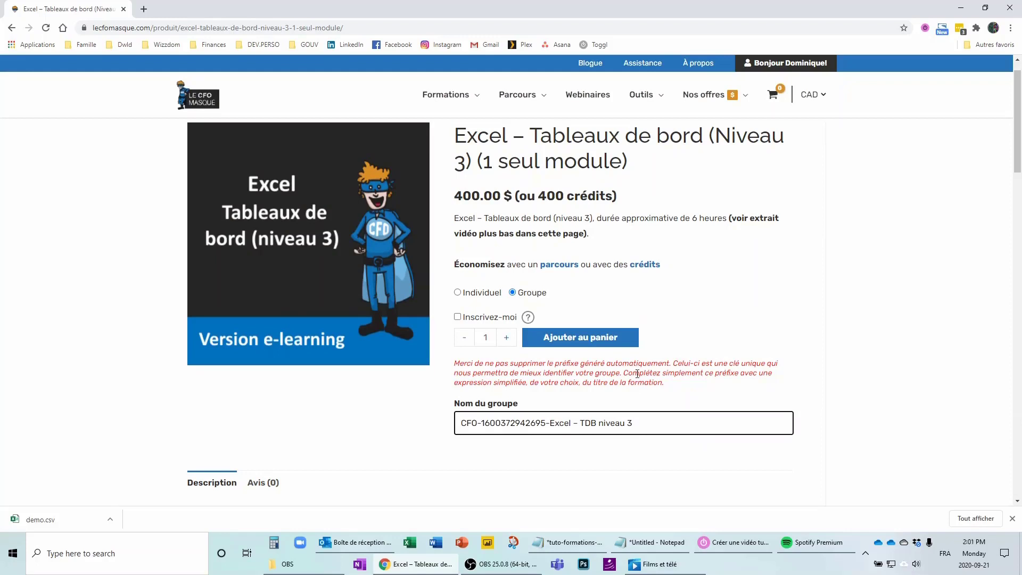
click(484, 337)
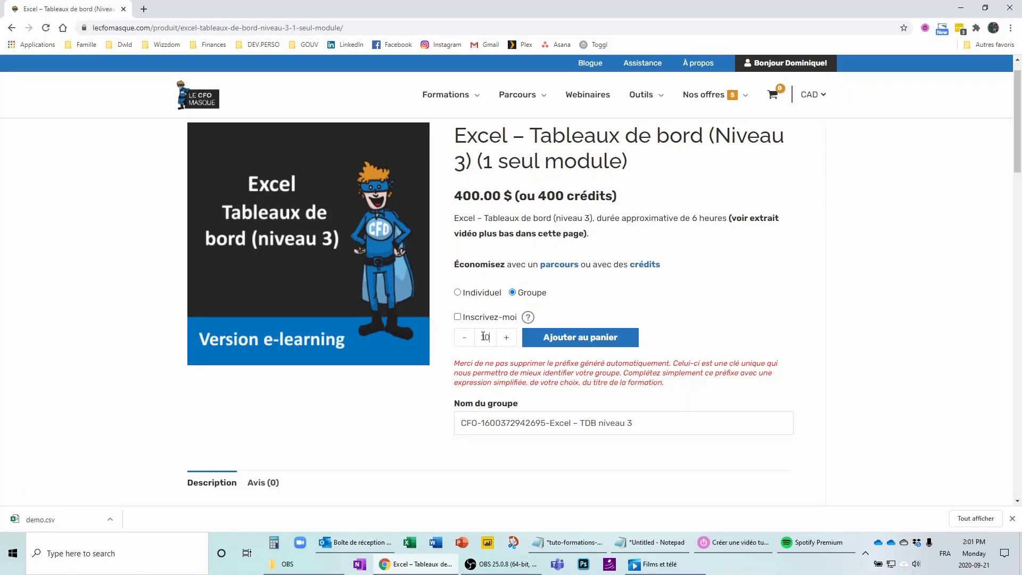
click(590, 338)
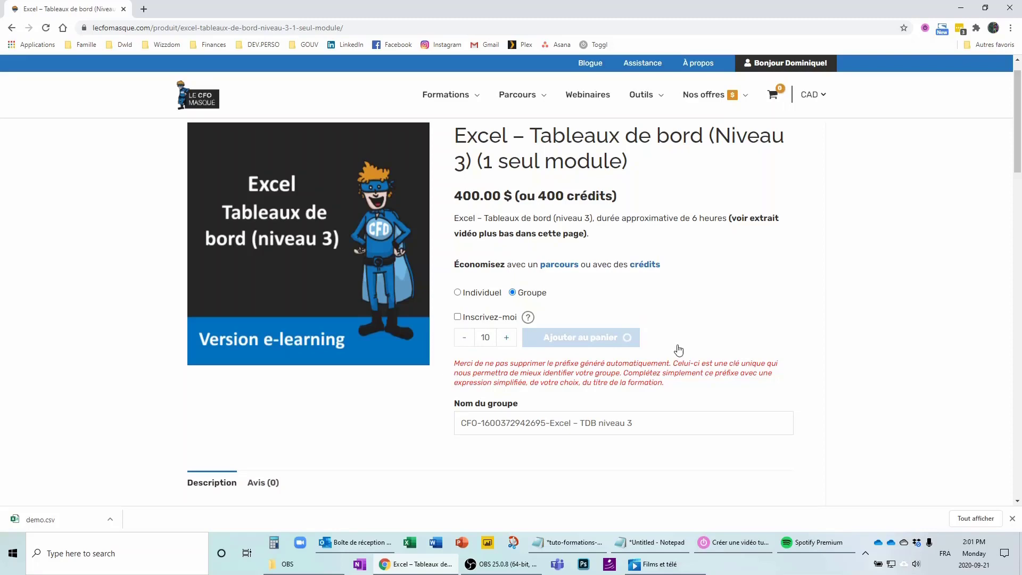
scroll(682, 346, down, 1)
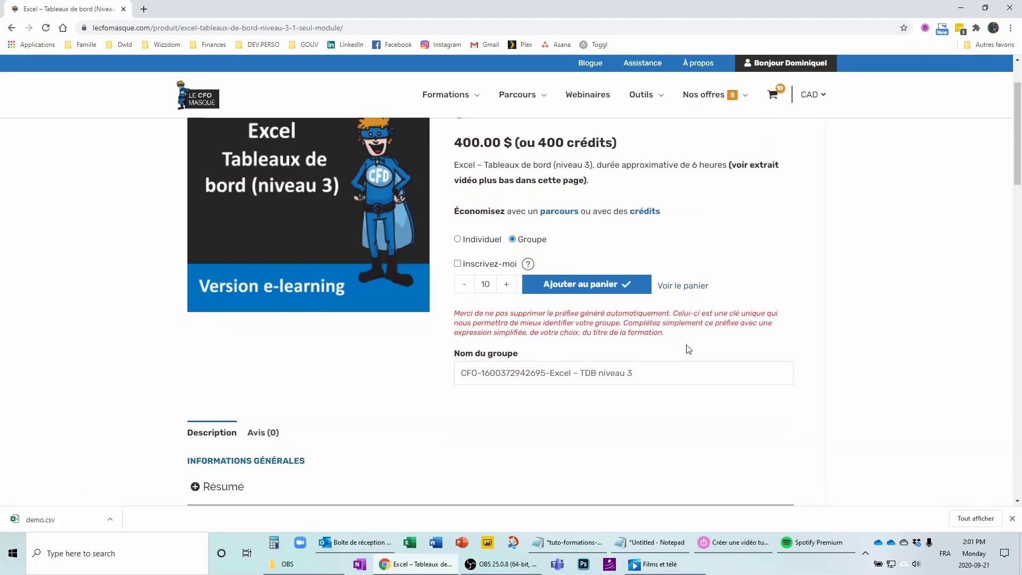
Validate the cart and proceed to payment with the prefilled billing details.
click(698, 285)
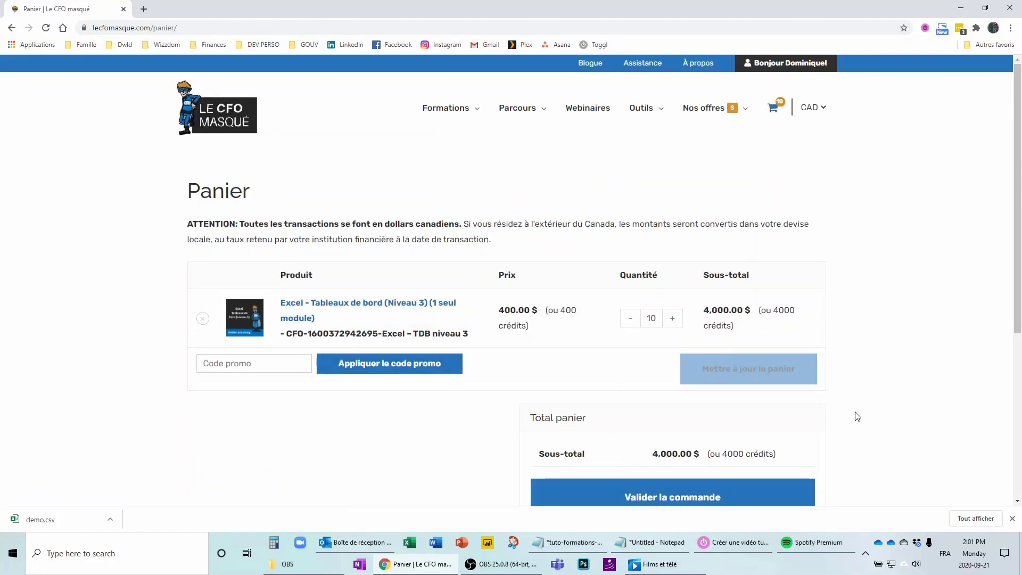
scroll(857, 416, down, 1)
click(661, 418)
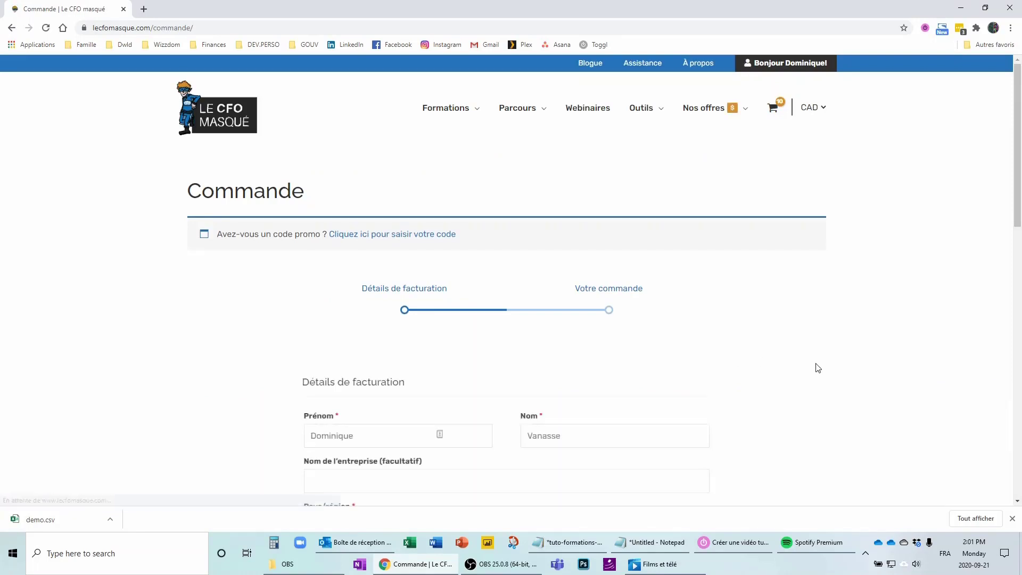
scroll(818, 368, down, 15)
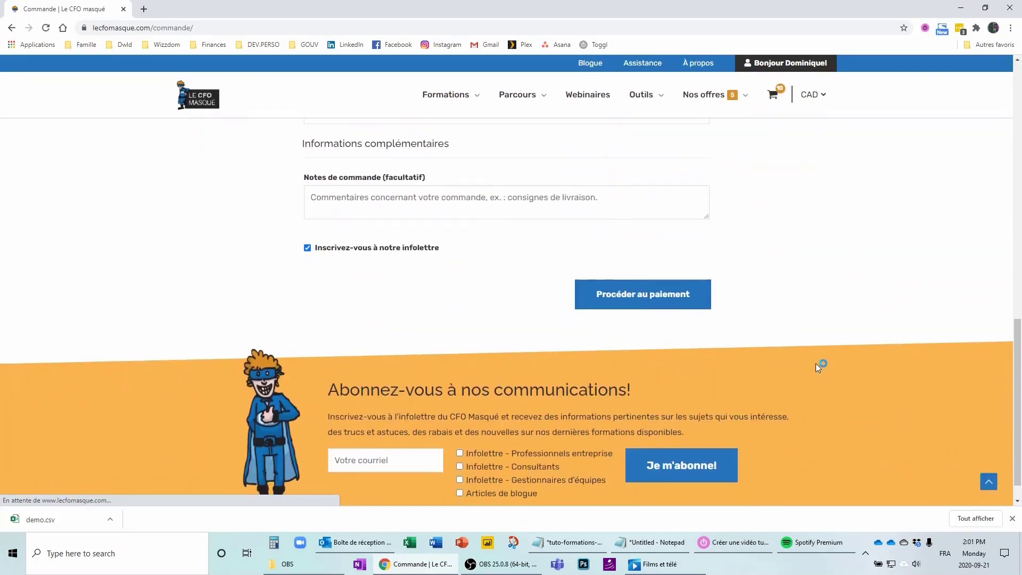
click(639, 296)
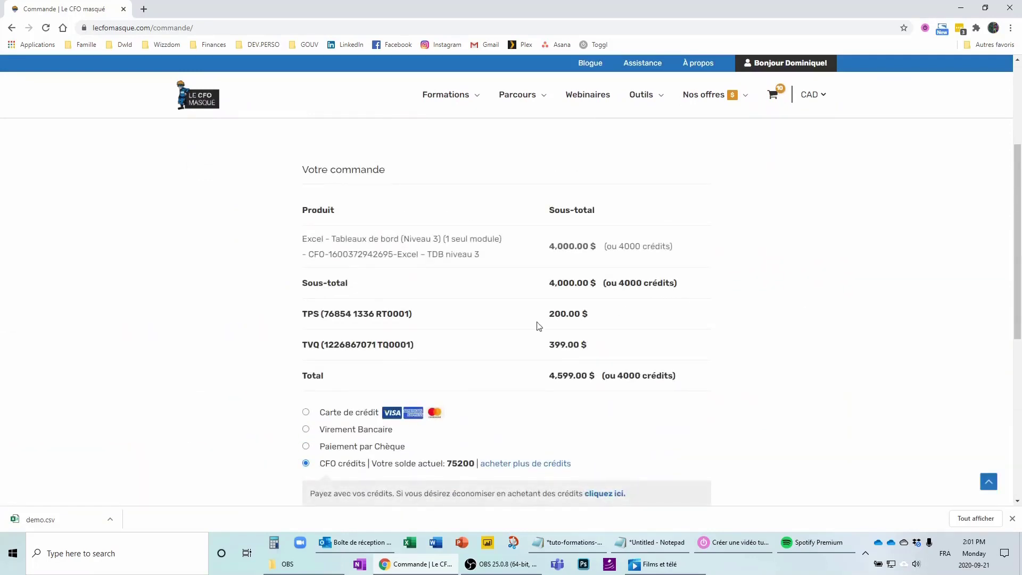
Accept the general conditions and place the order with CFO crédits as the payment method.
scroll(365, 353, down, 2)
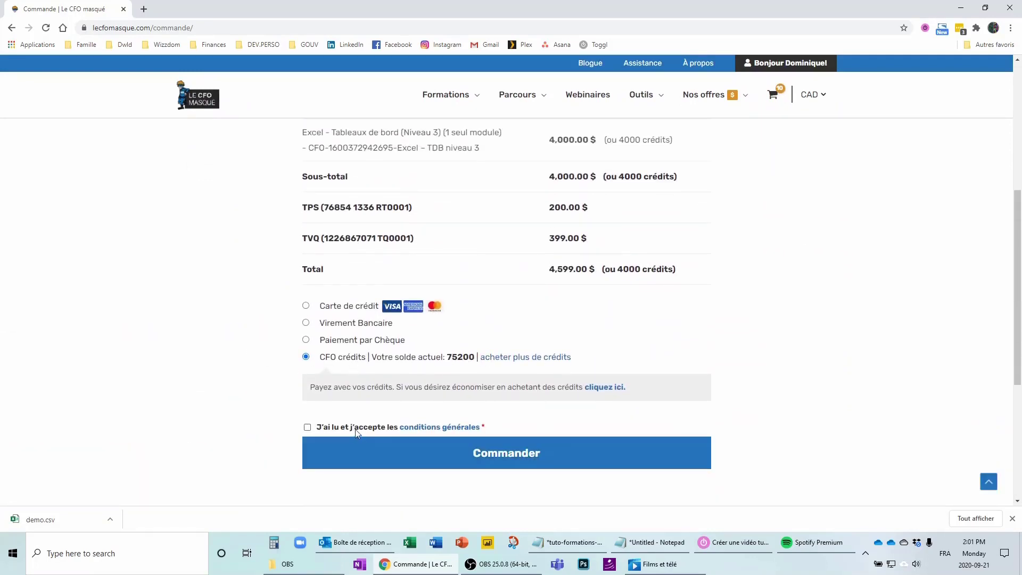
click(307, 427)
click(515, 455)
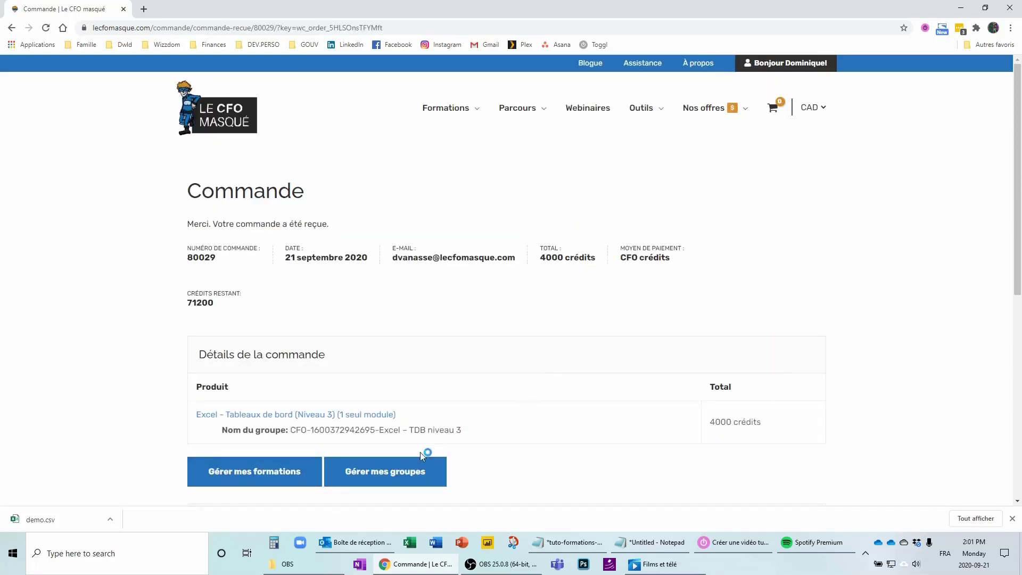
Open the group management page from the order confirmation and check the remaining seats of the Excel - TDB niveau 3 group.
click(411, 477)
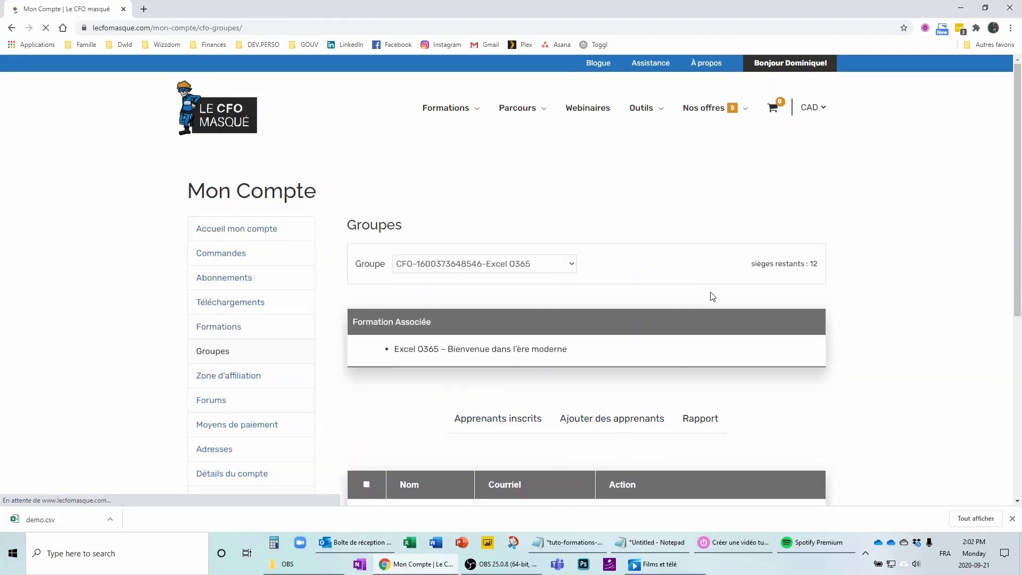
click(573, 266)
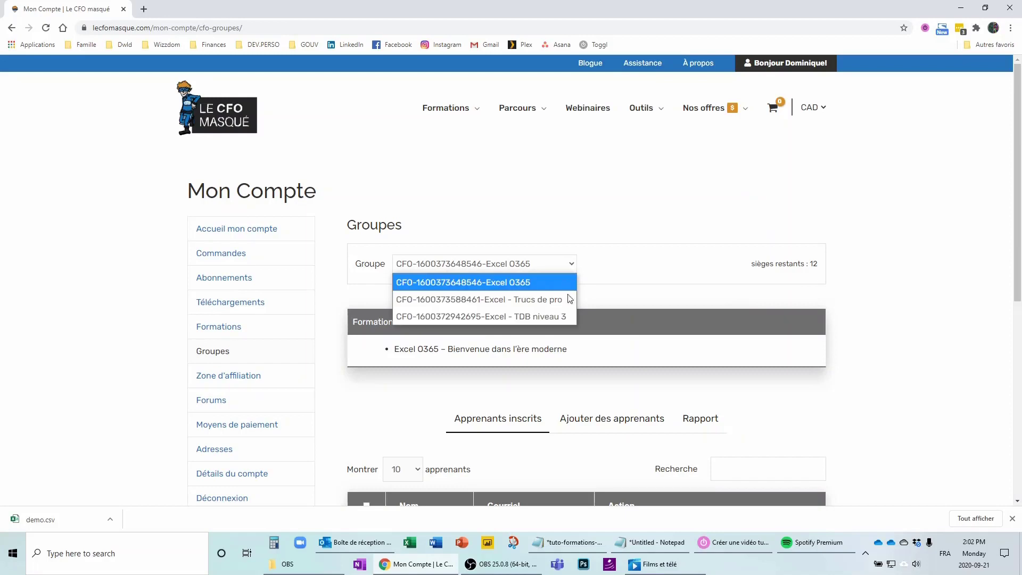
click(560, 316)
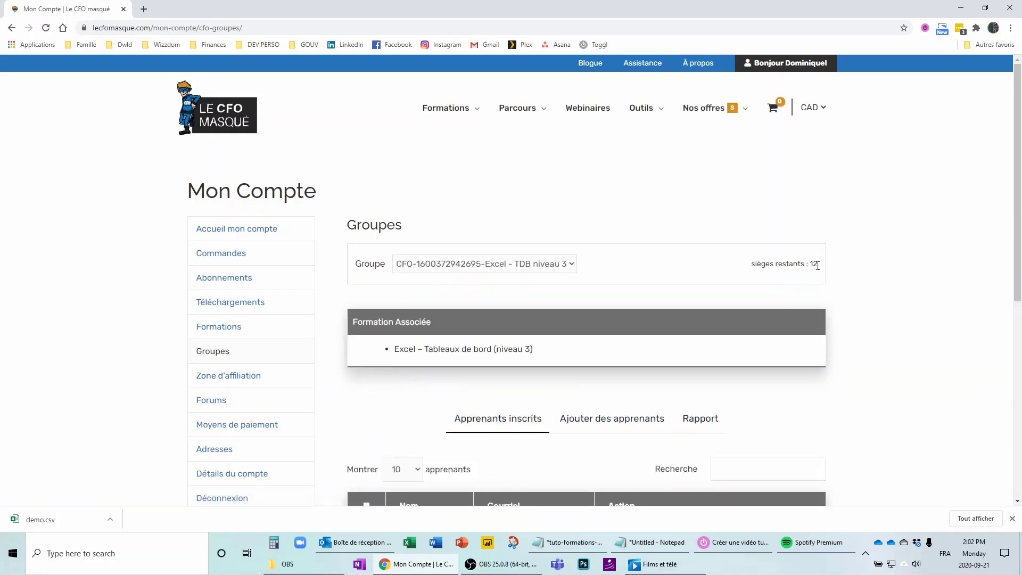
drag(818, 266, 814, 265)
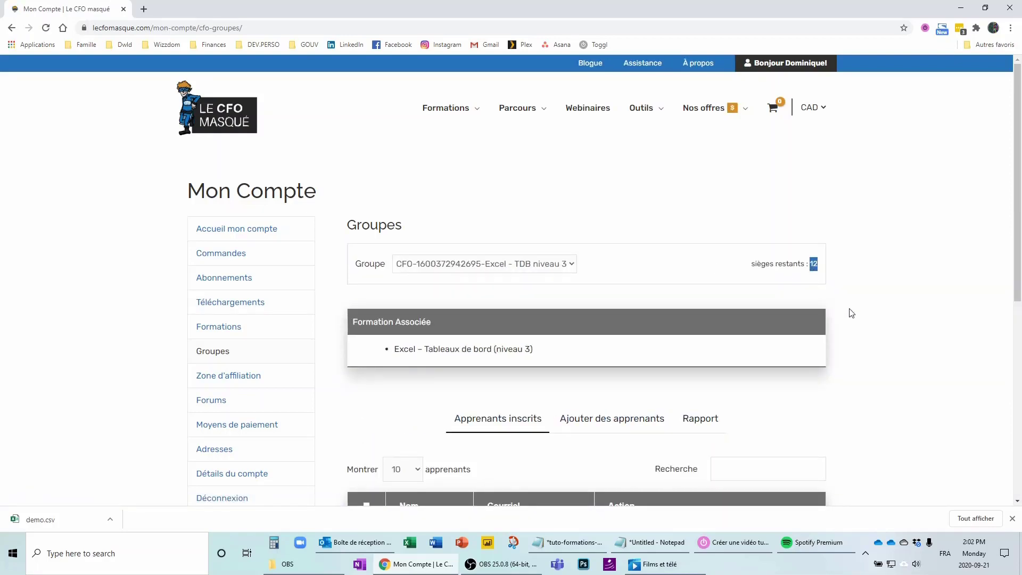